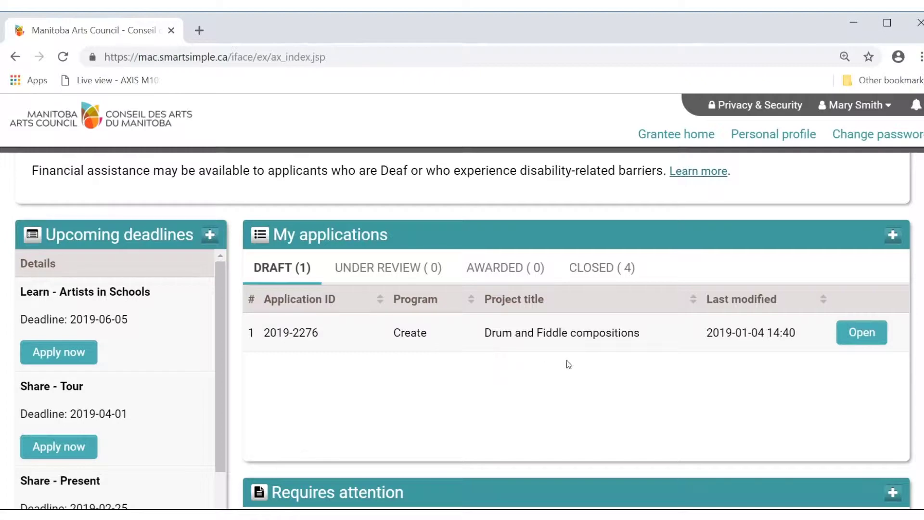
click(857, 347)
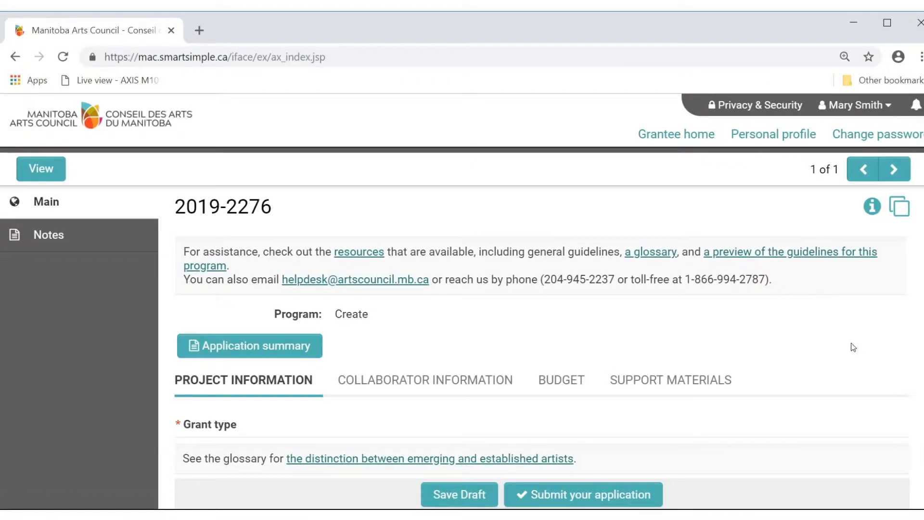
scroll(853, 347, down, 2)
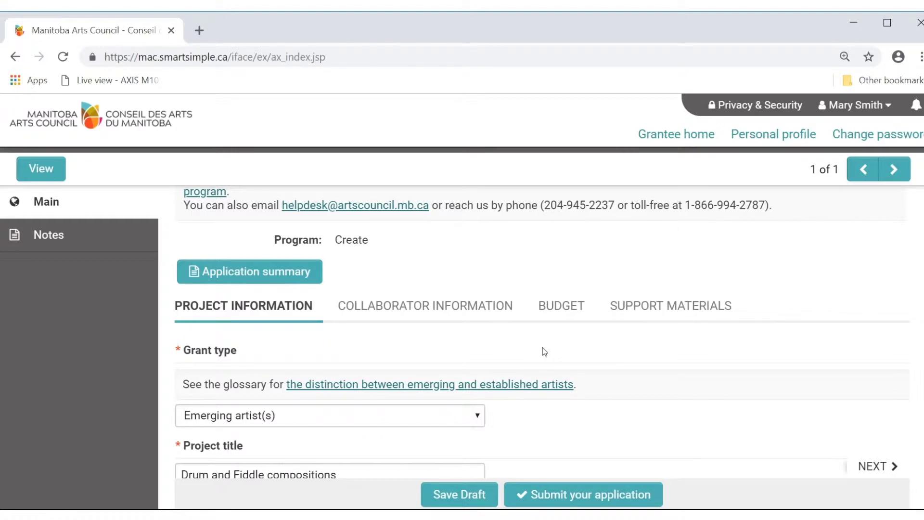
scroll(545, 352, down, 2)
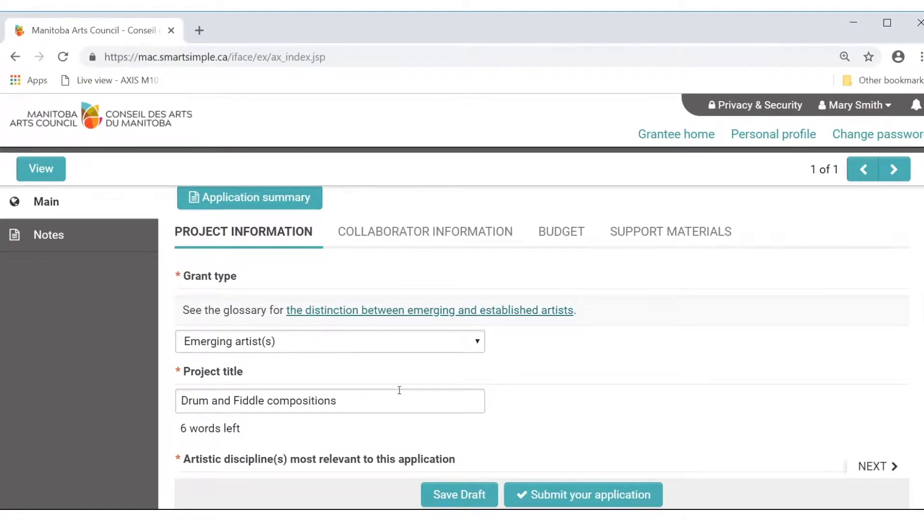
scroll(399, 390, down, 1)
scroll(384, 372, down, 2)
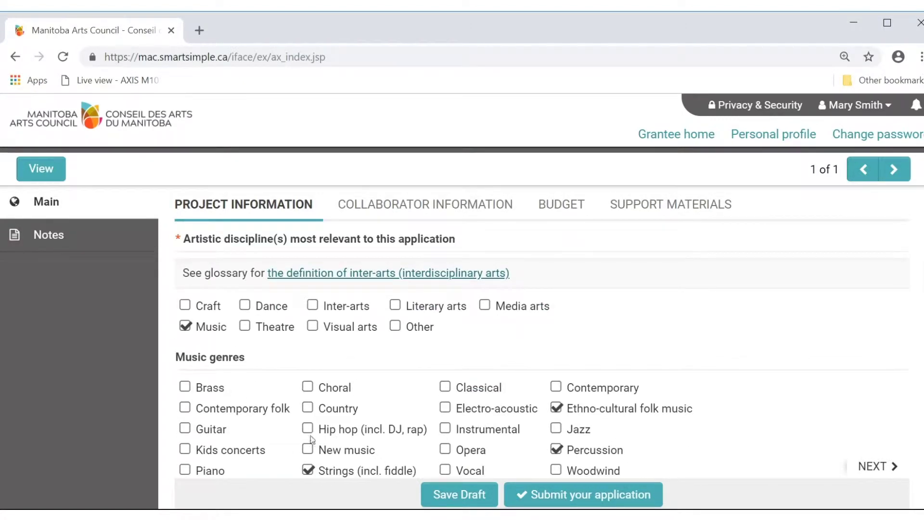
scroll(530, 423, down, 1)
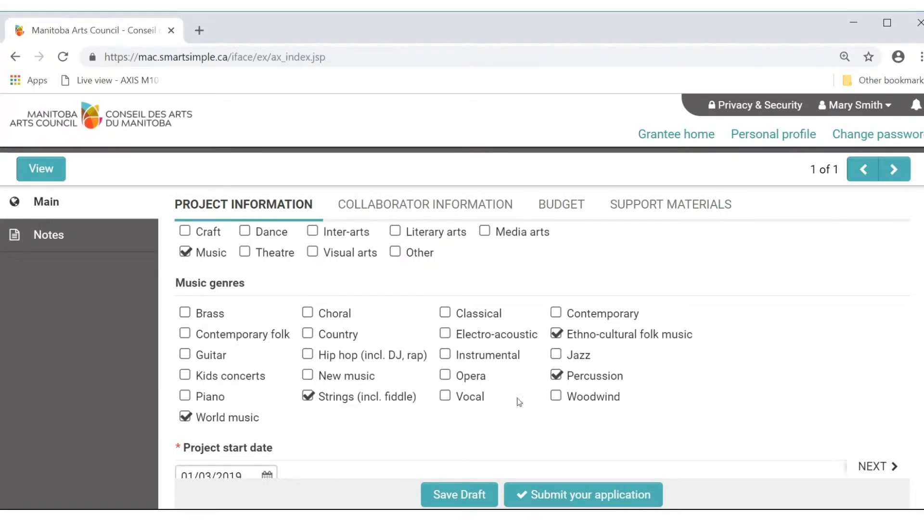
scroll(423, 429, down, 2)
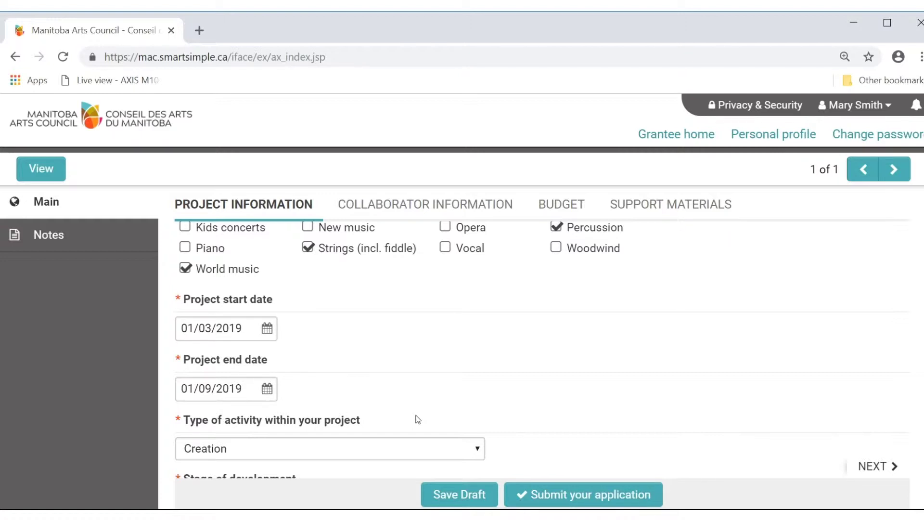
scroll(418, 419, down, 2)
scroll(418, 419, down, 2)
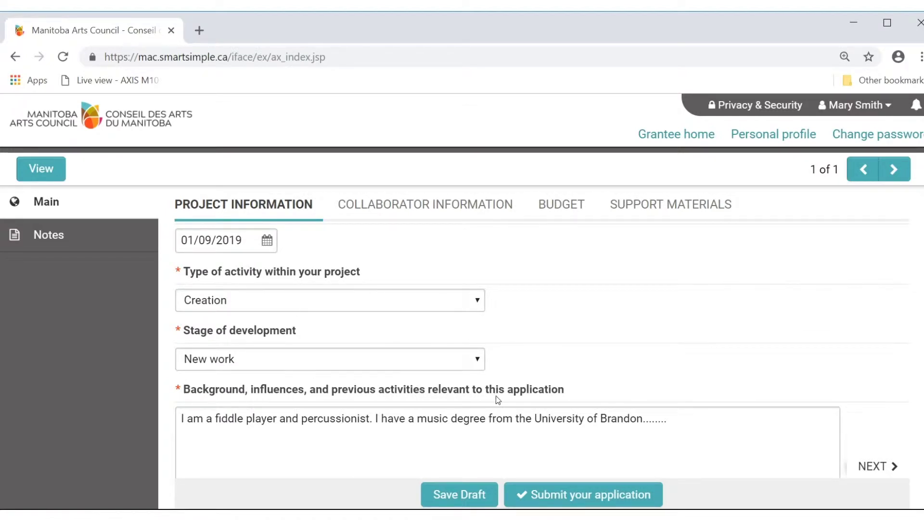
scroll(553, 401, down, 2)
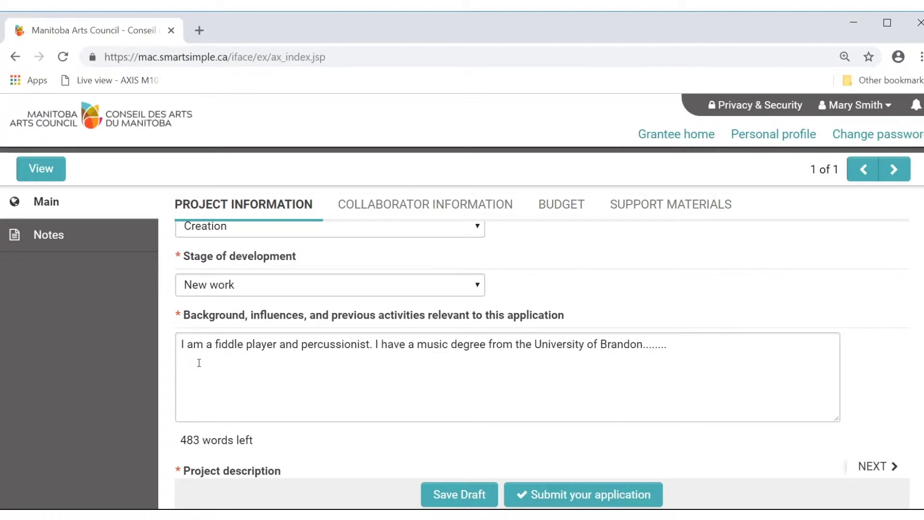
scroll(199, 362, down, 1)
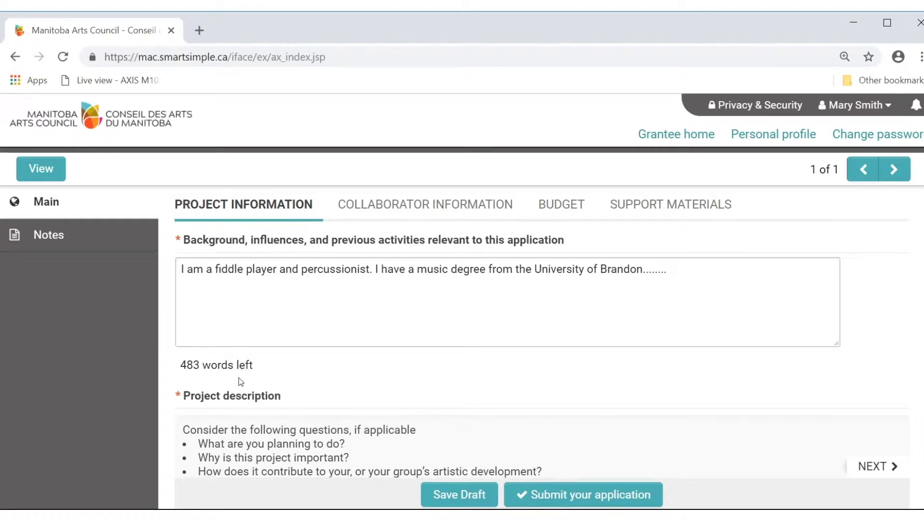
scroll(240, 382, down, 2)
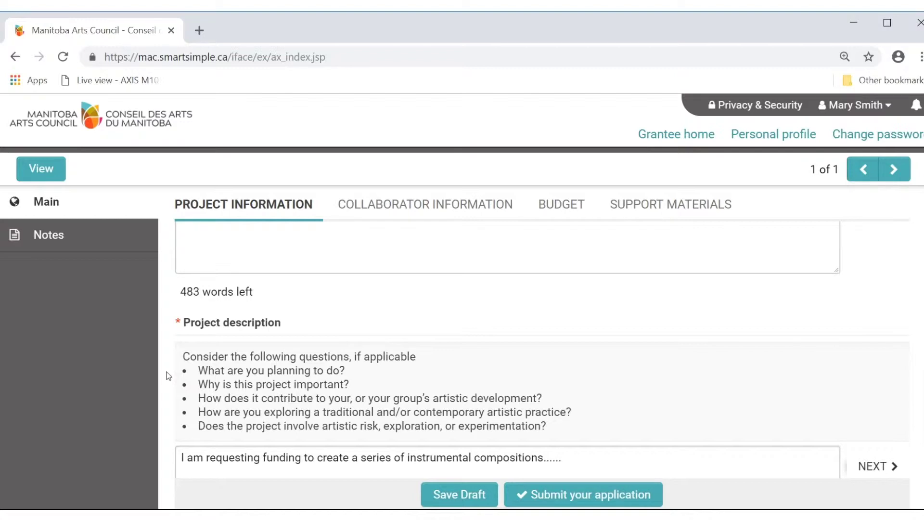
scroll(168, 375, down, 2)
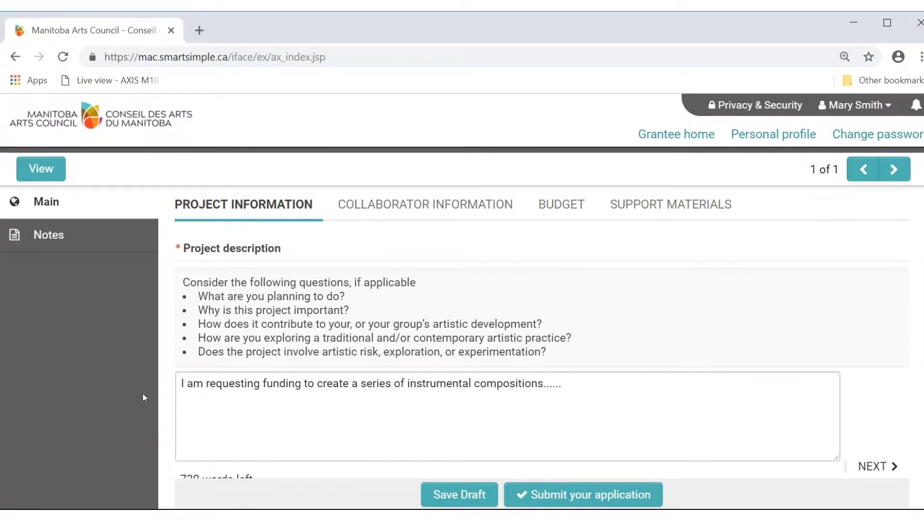
scroll(143, 393, down, 2)
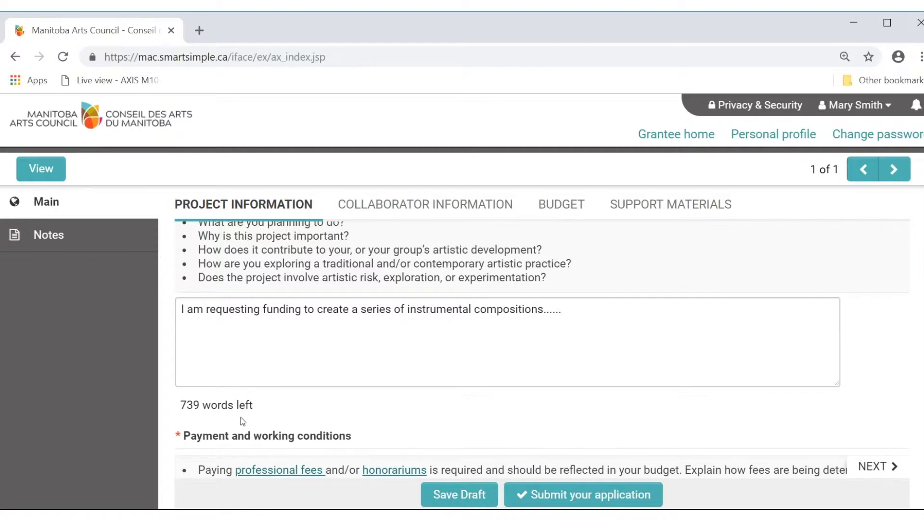
scroll(241, 421, down, 3)
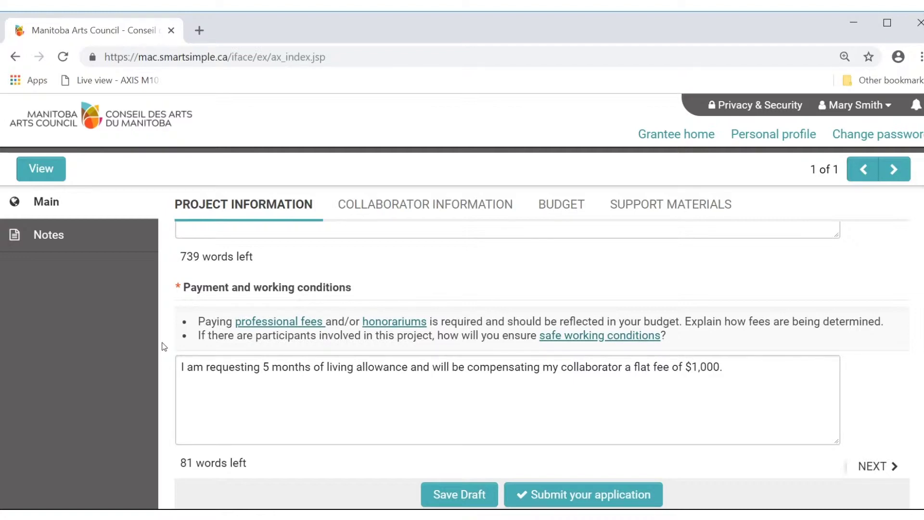
scroll(164, 346, down, 5)
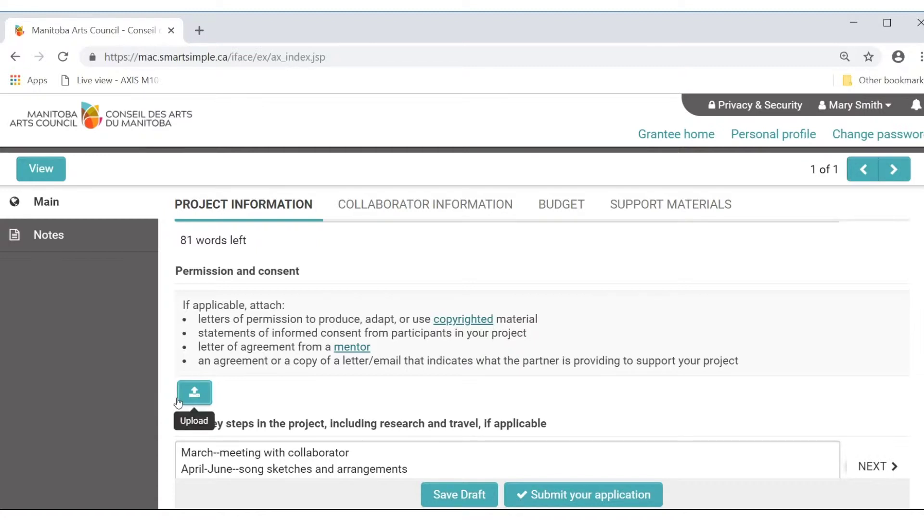
Step: Upload Collaborator_letter_of_agreement.docx as the Permission and consent document
click(187, 396)
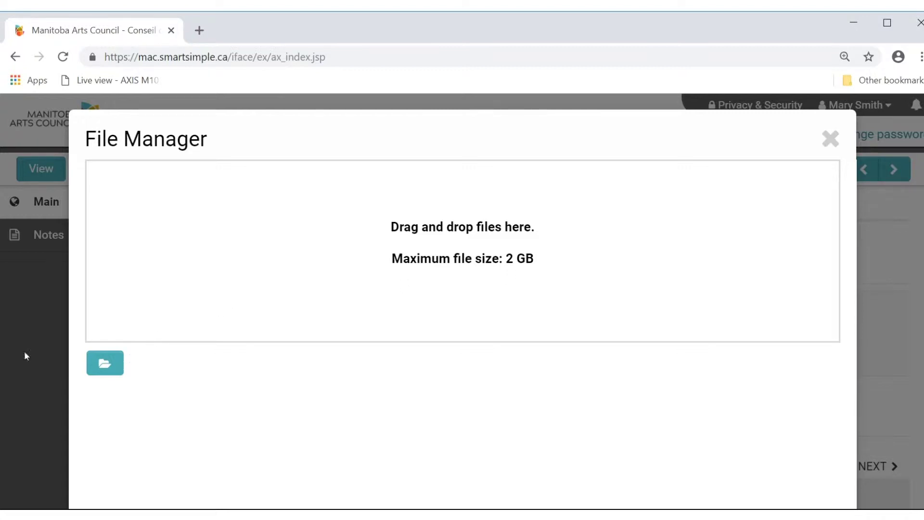
click(101, 365)
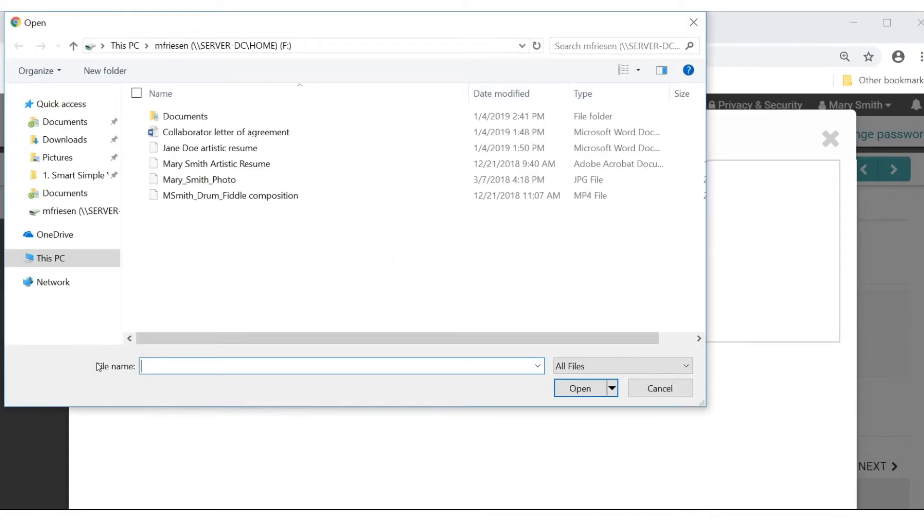
click(217, 133)
click(591, 388)
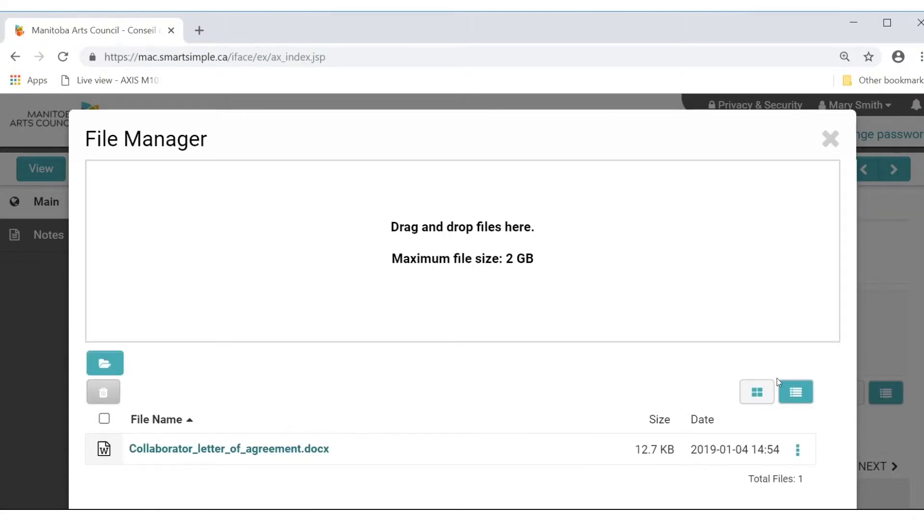
click(830, 139)
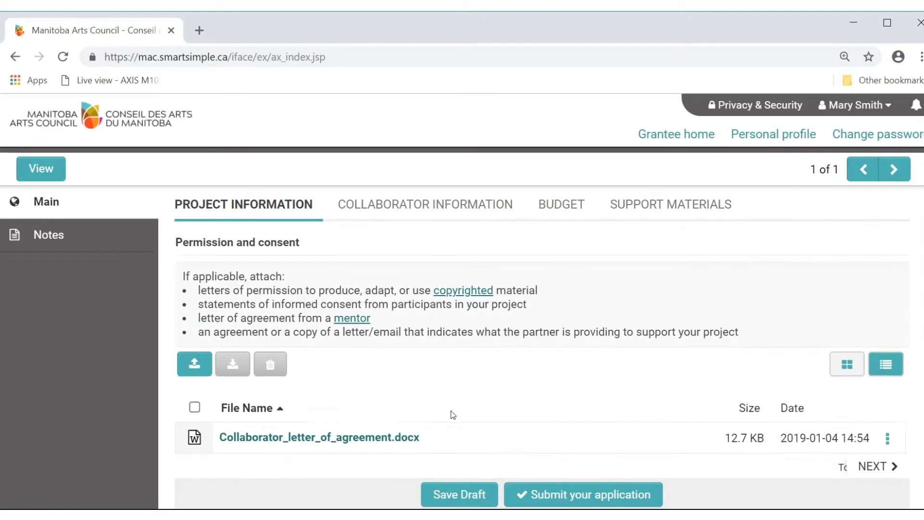
scroll(398, 375, down, 3)
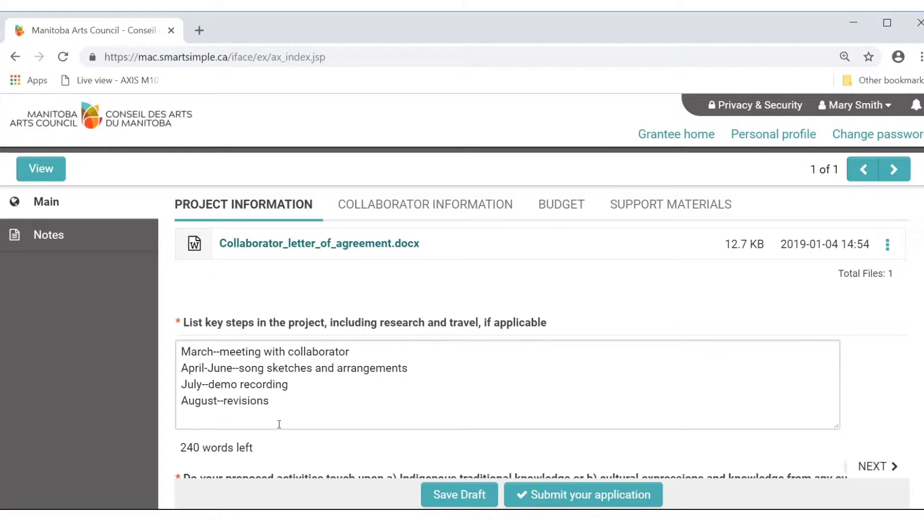
scroll(280, 424, down, 3)
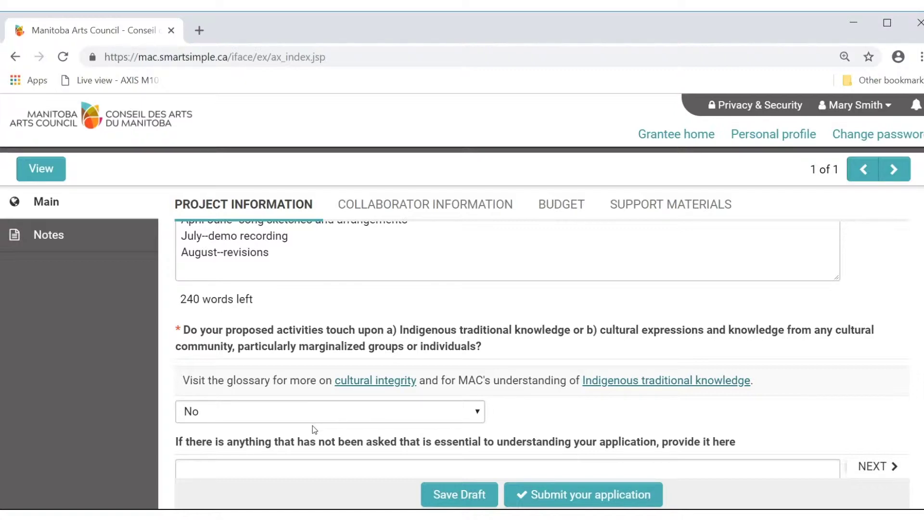
scroll(313, 426, down, 2)
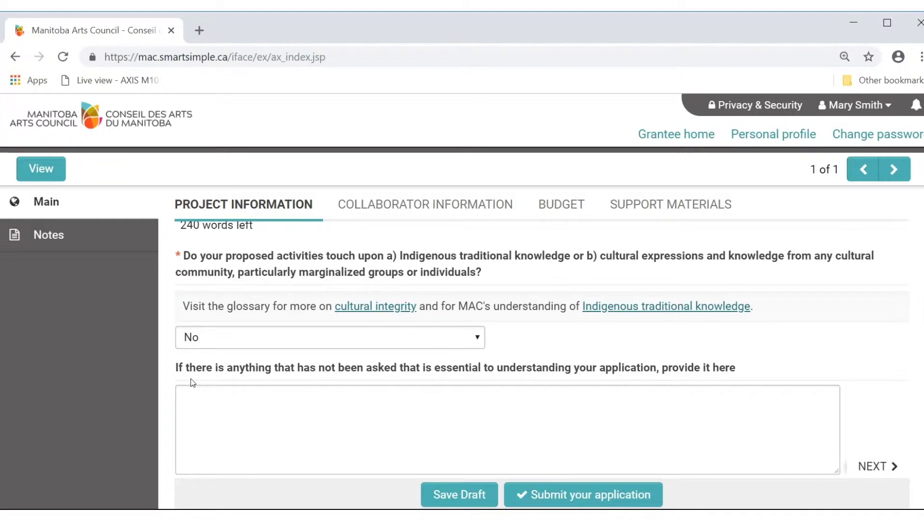
scroll(192, 379, down, 2)
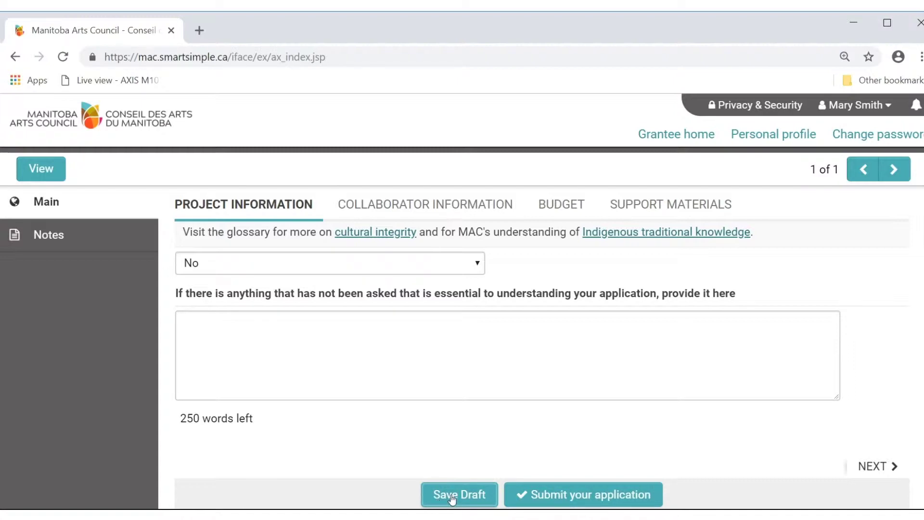
Step: Save the application draft and go to the Collaborator Information section
click(452, 495)
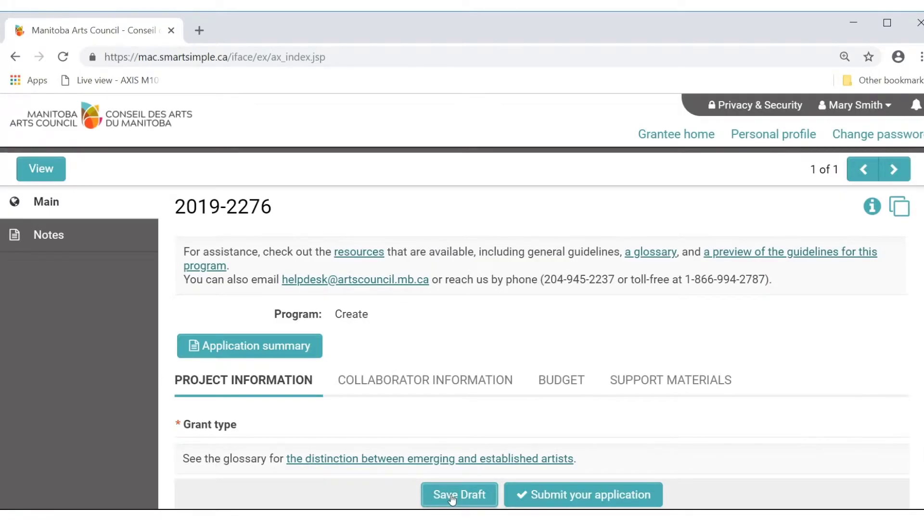
click(379, 383)
scroll(372, 309, down, 1)
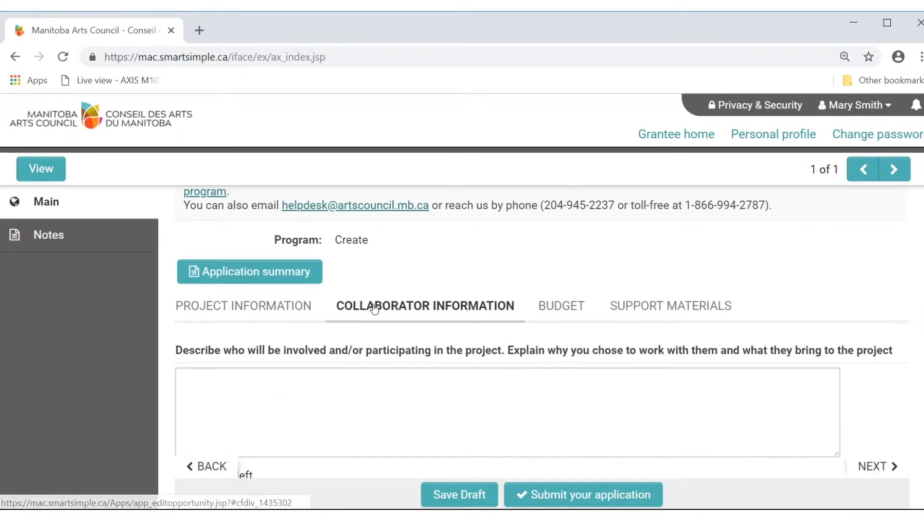
scroll(163, 359, down, 1)
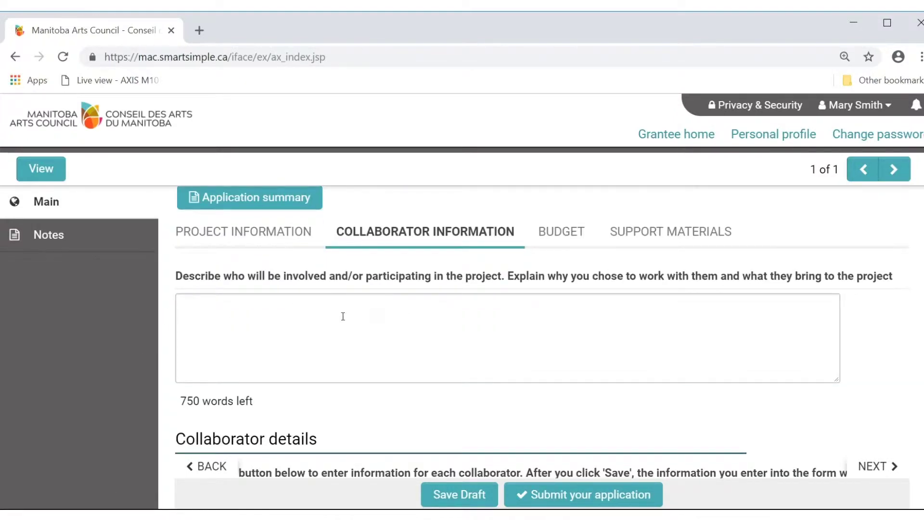
Step: Enter the collaborator's name in the collaborator involvement description
click(348, 343)
text(Jane Doe)
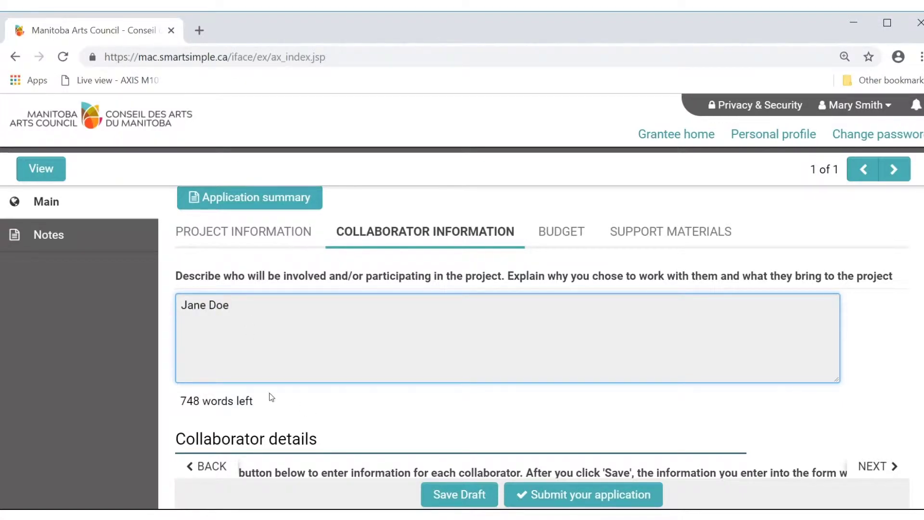
scroll(272, 396, down, 2)
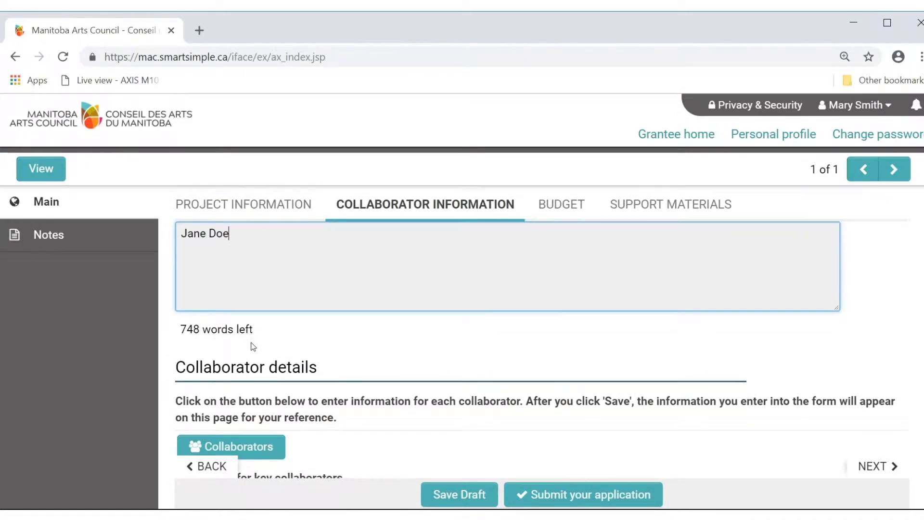
scroll(414, 389, down, 2)
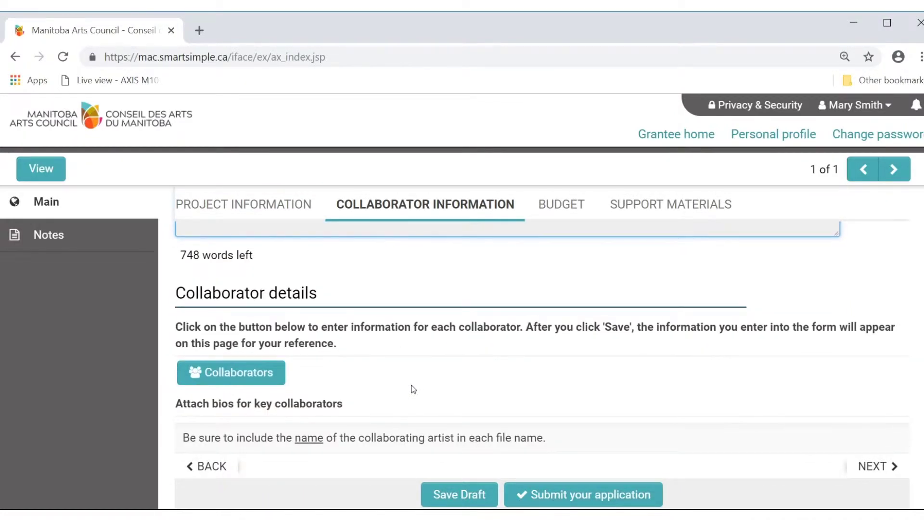
scroll(375, 383, down, 1)
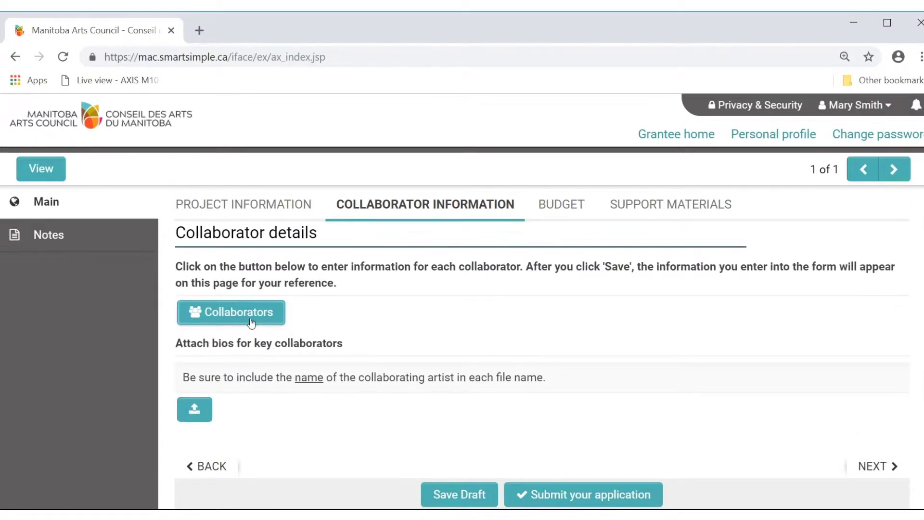
Step: Add and save a collaborator row with the suggested name, discipline Music and city Winnipeg
click(250, 322)
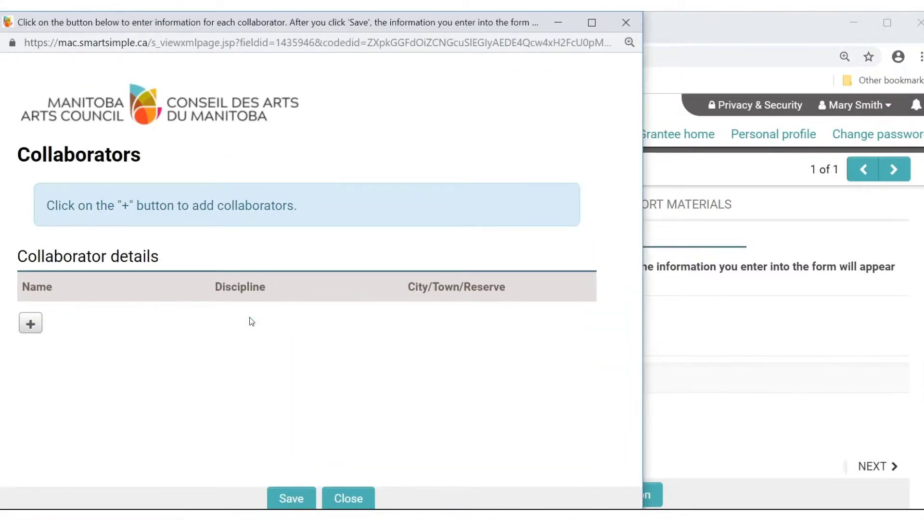
click(38, 318)
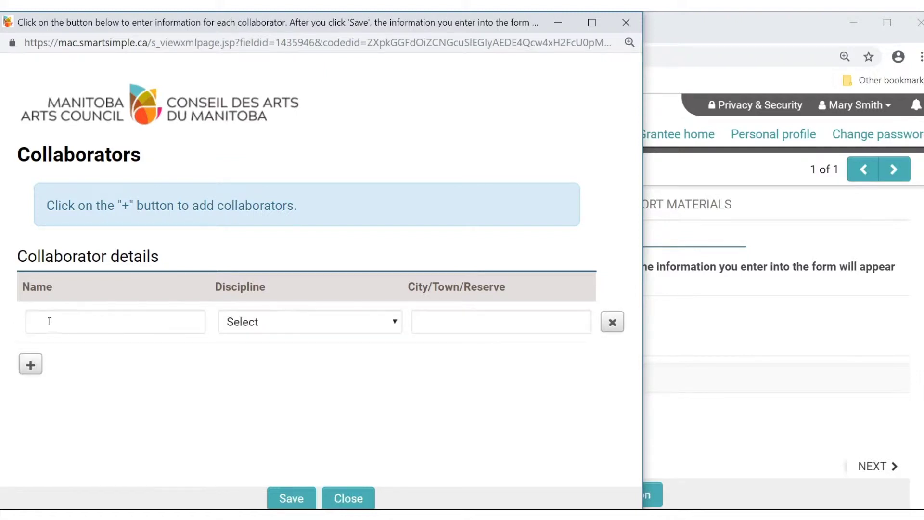
click(56, 321)
click(52, 356)
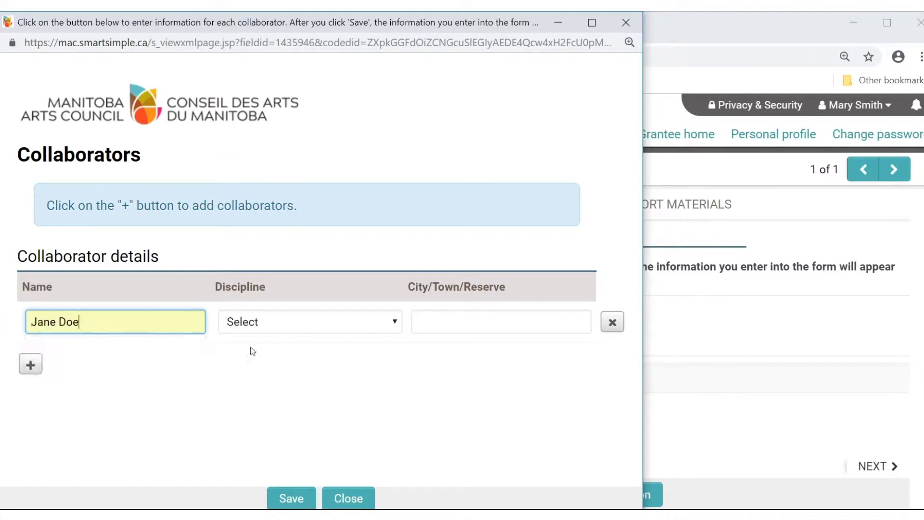
click(296, 320)
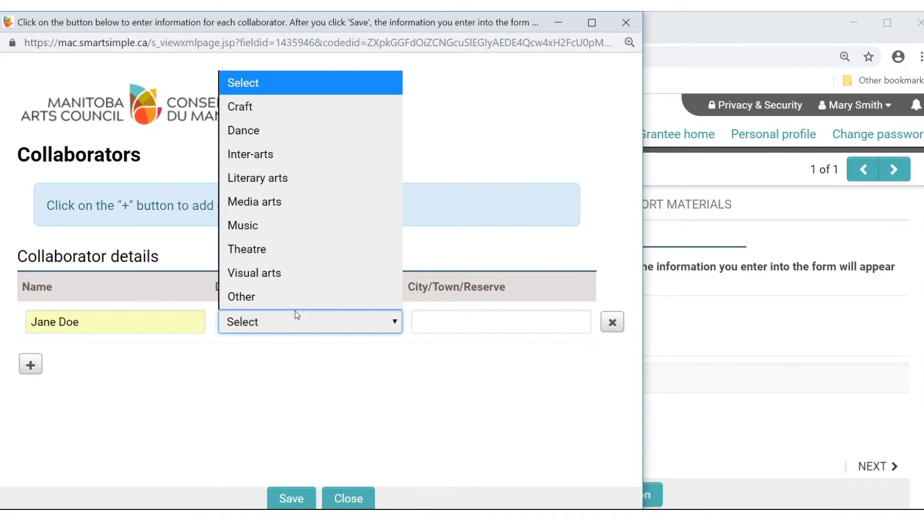
click(287, 227)
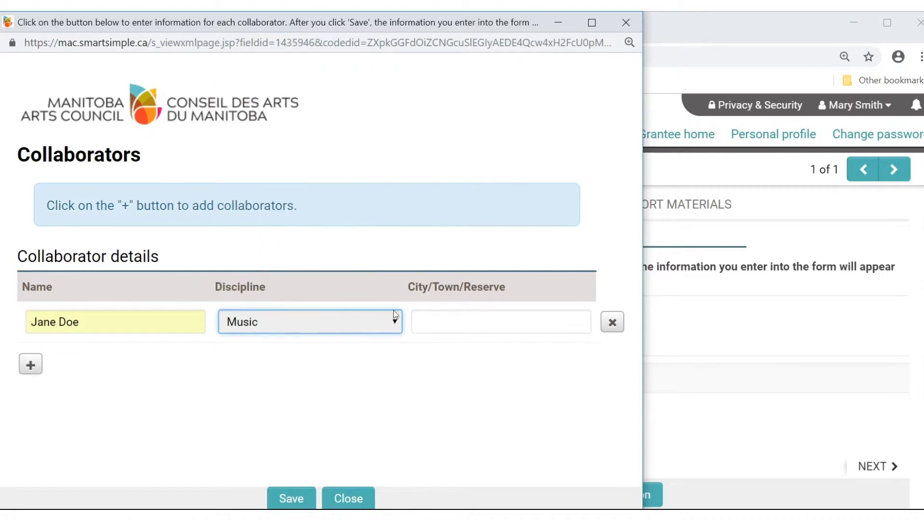
click(453, 322)
click(454, 355)
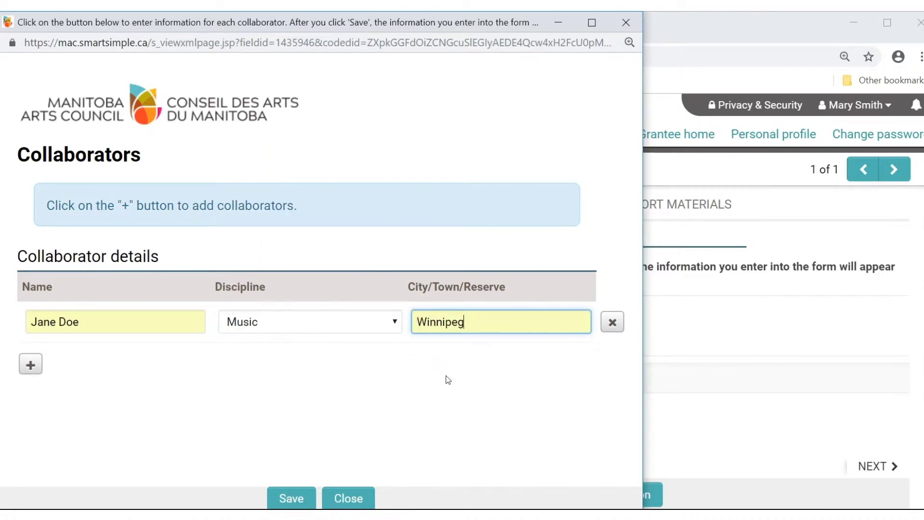
click(299, 501)
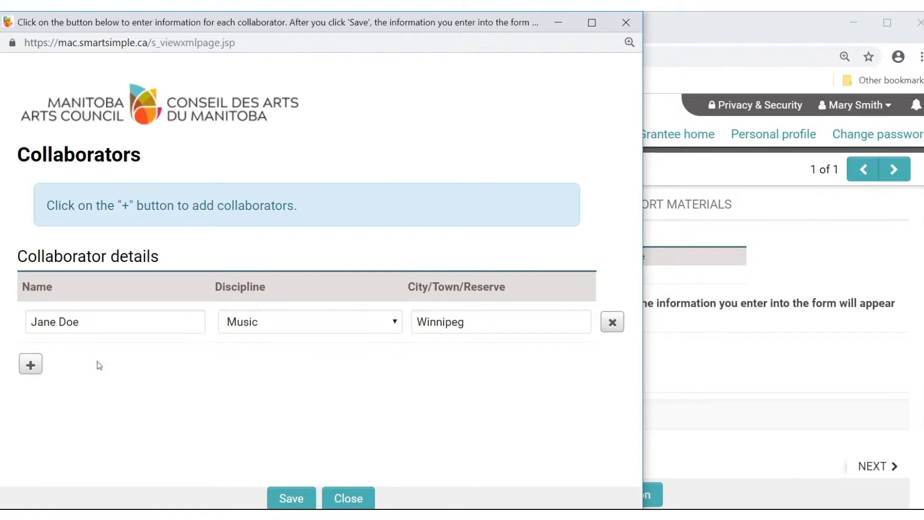
Step: Remove the two extra empty collaborator rows, leaving only the saved one
click(30, 365)
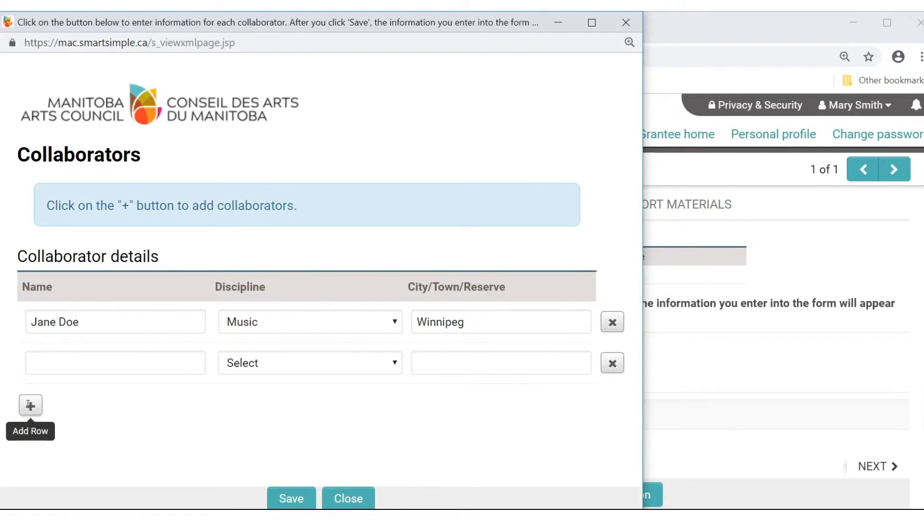
click(28, 406)
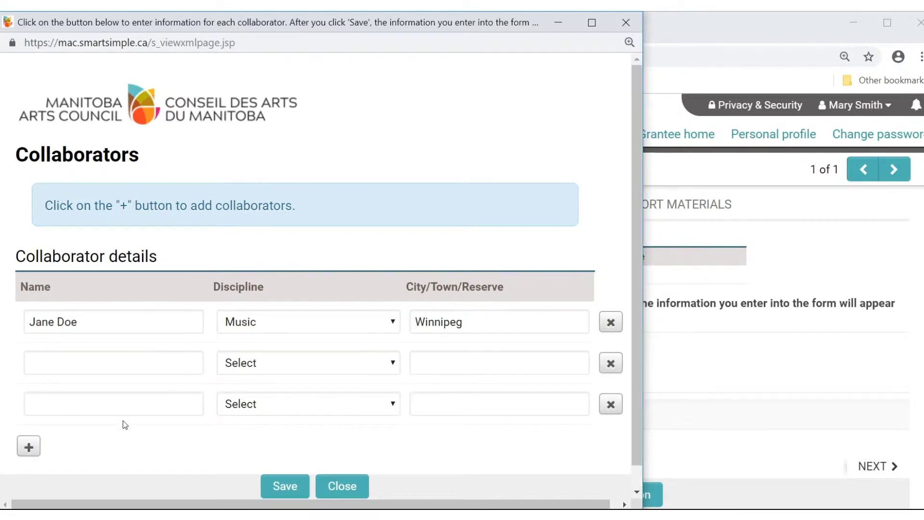
click(611, 404)
click(612, 363)
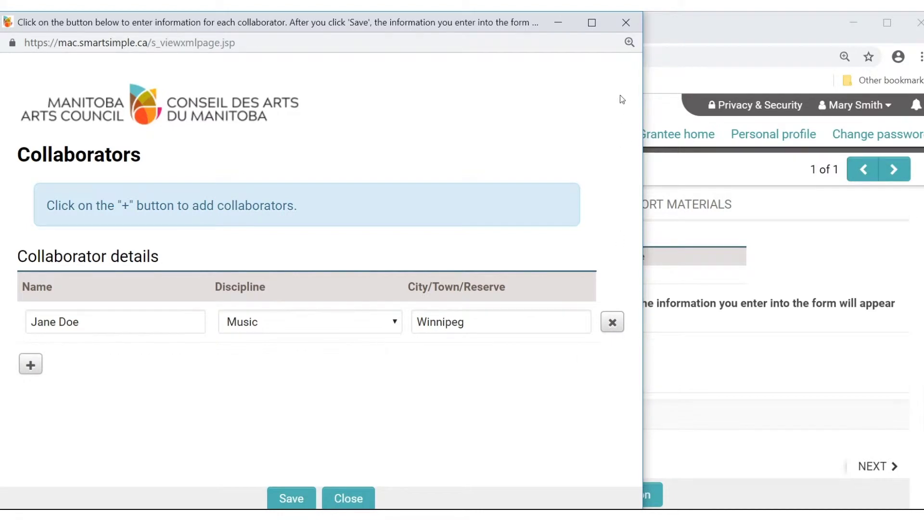
Step: Close the Collaborators form and attach the collaborator's artistic résumé .docx under bios for key collaborators
click(621, 25)
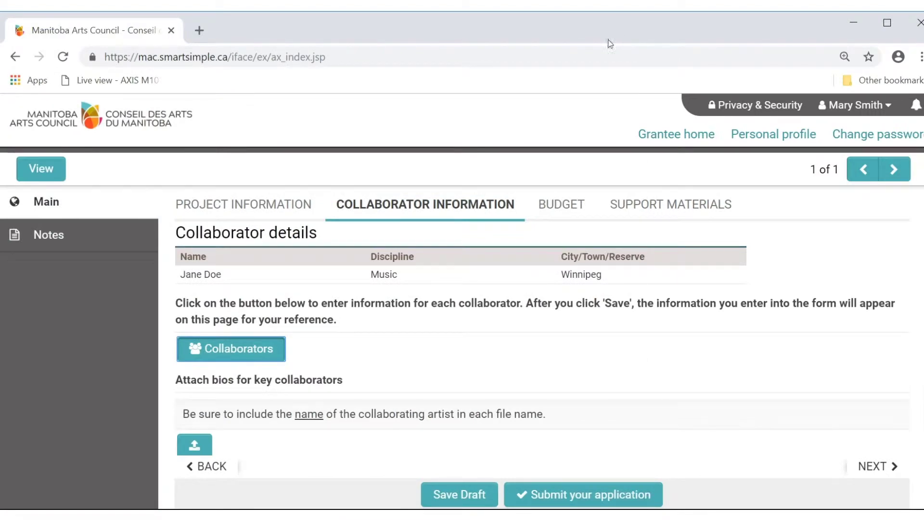
scroll(325, 393, down, 1)
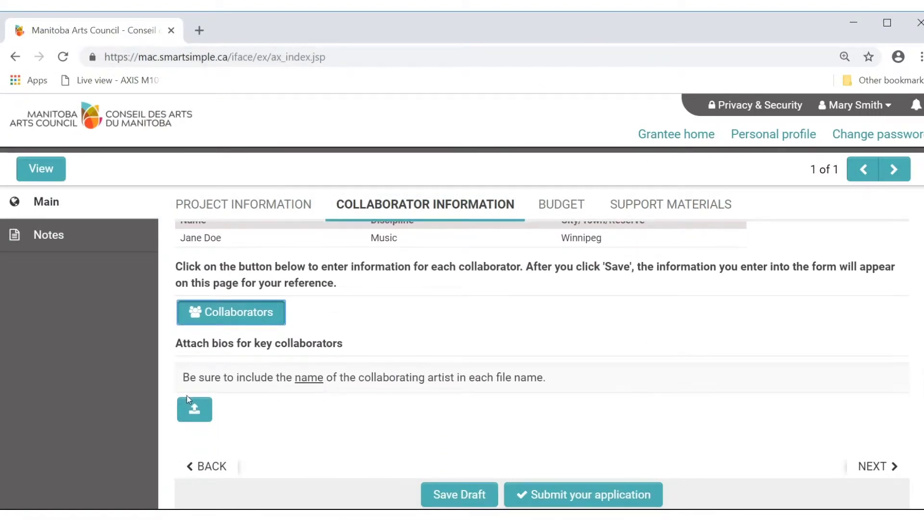
click(193, 409)
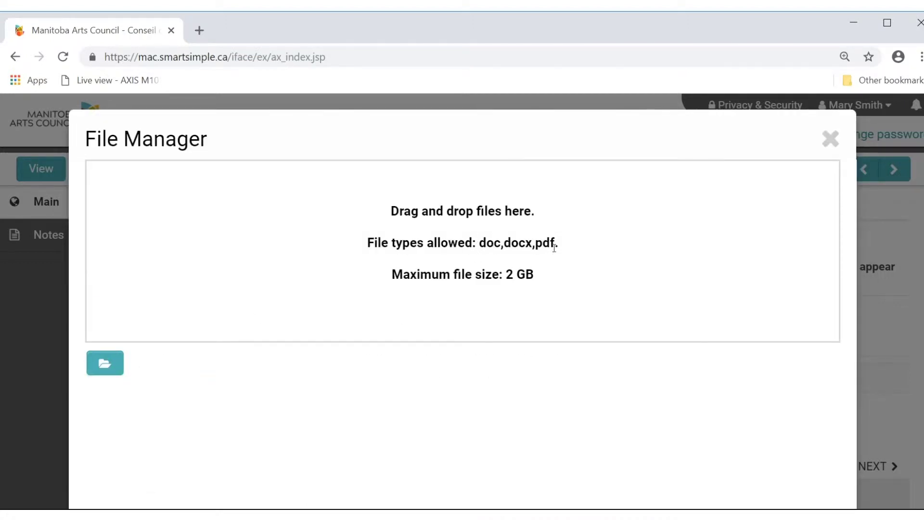
click(116, 366)
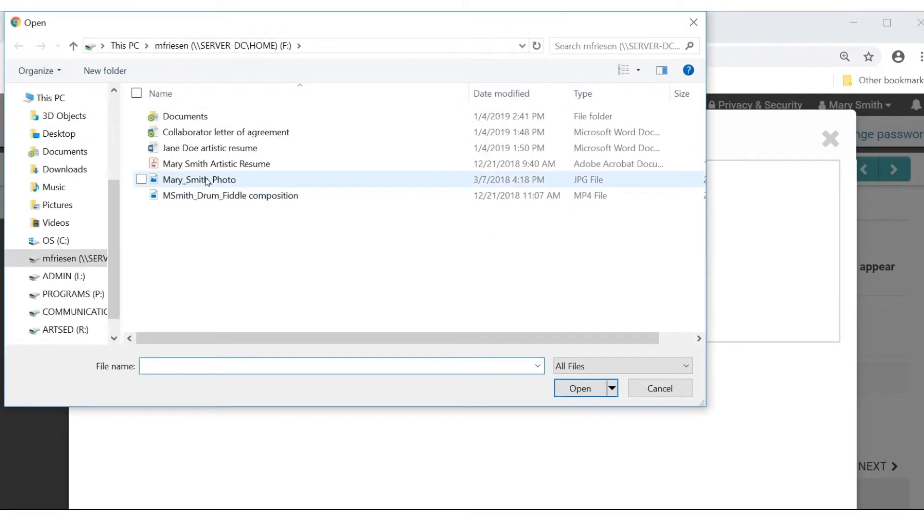
click(192, 149)
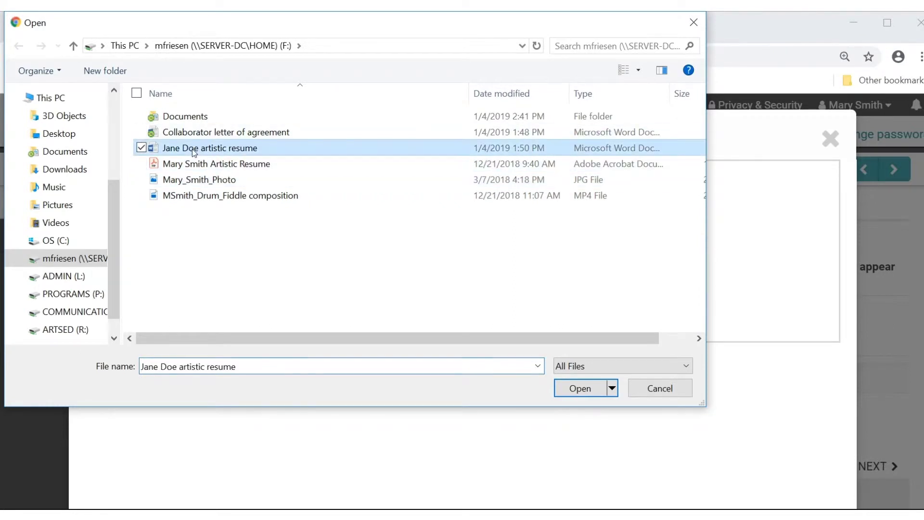
click(573, 384)
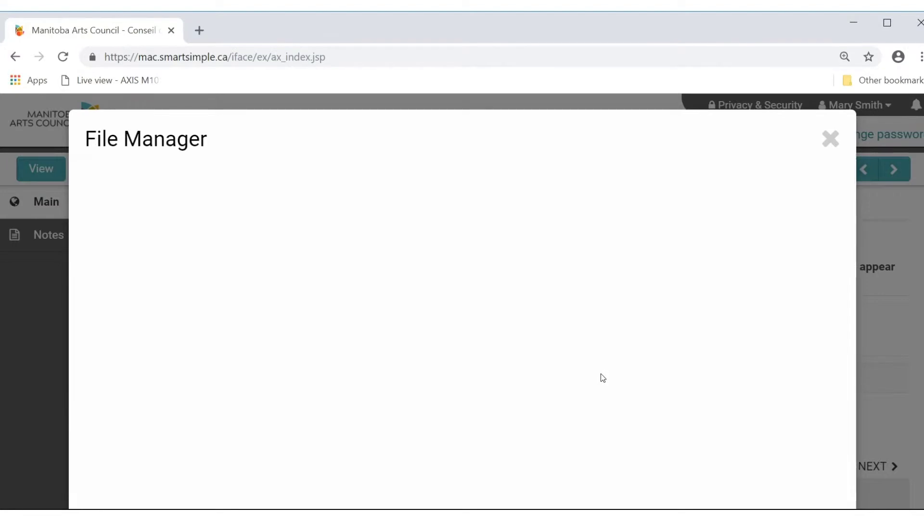
click(830, 140)
scroll(340, 330, down, 2)
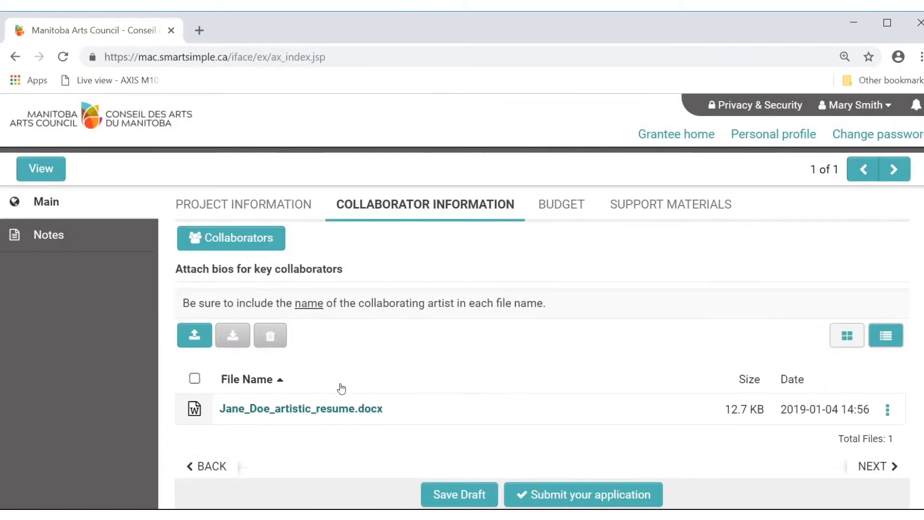
scroll(347, 392, down, 1)
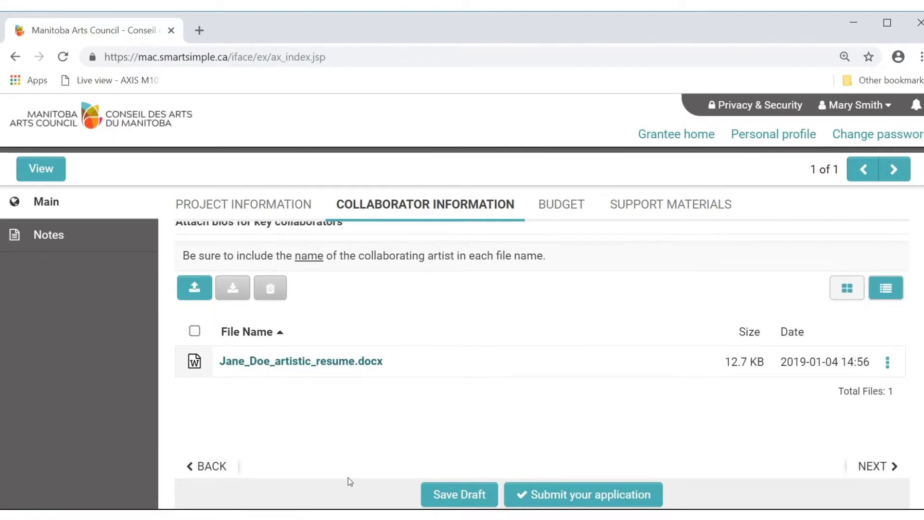
Step: Save the draft, then open the Project budget form from the Budget section
click(460, 494)
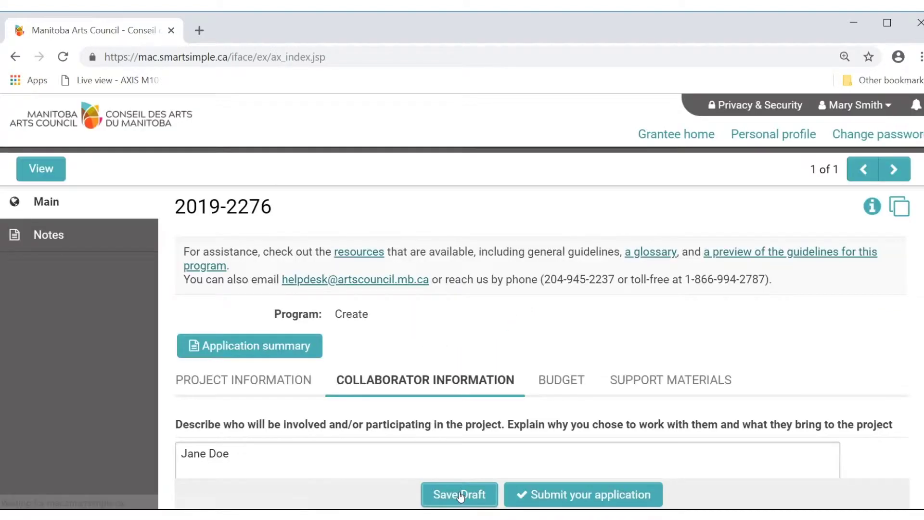
click(553, 383)
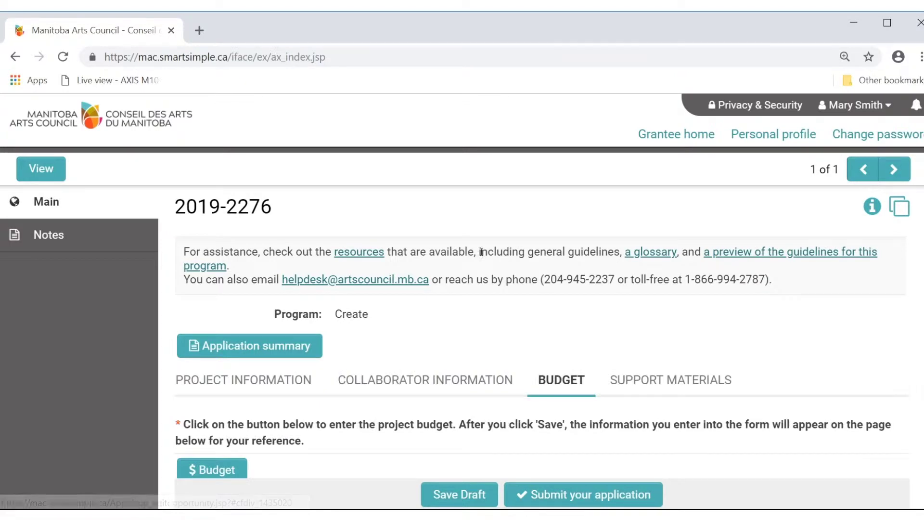
scroll(385, 307, down, 2)
scroll(384, 307, down, 7)
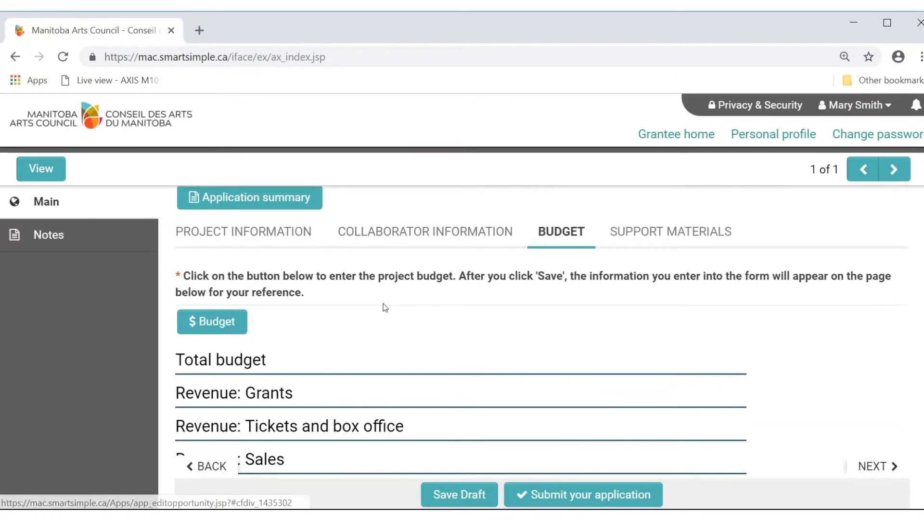
scroll(385, 307, up, 5)
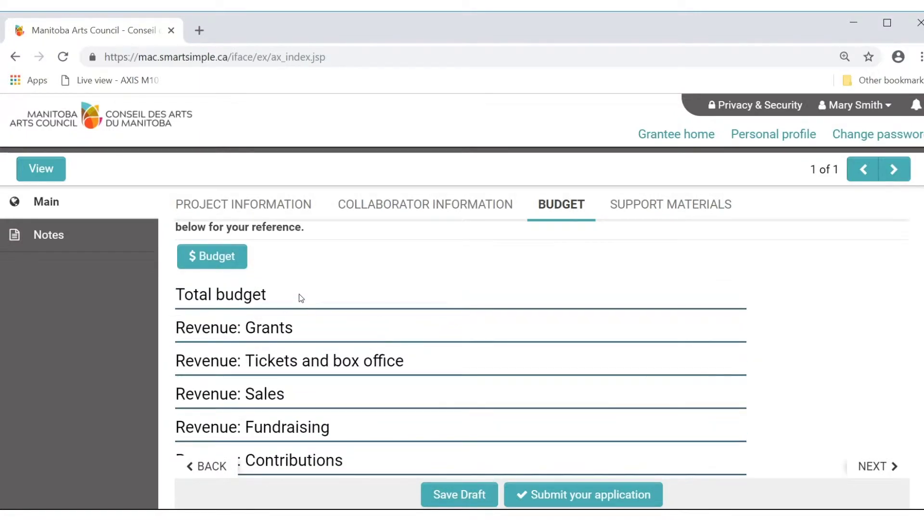
scroll(299, 351, down, 4)
scroll(298, 348, down, 4)
scroll(299, 348, up, 8)
click(215, 265)
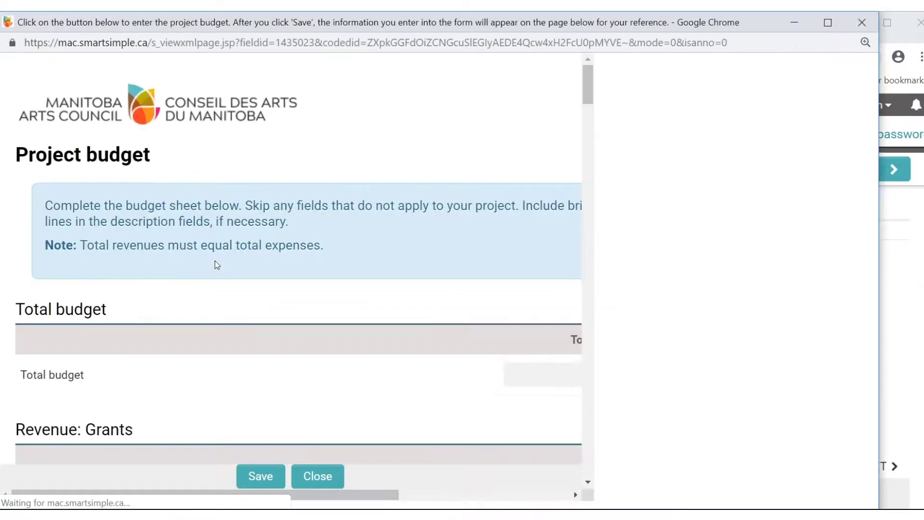
Step: Scroll through the still-empty revenue and expense sections of the Project budget form
scroll(370, 270, down, 2)
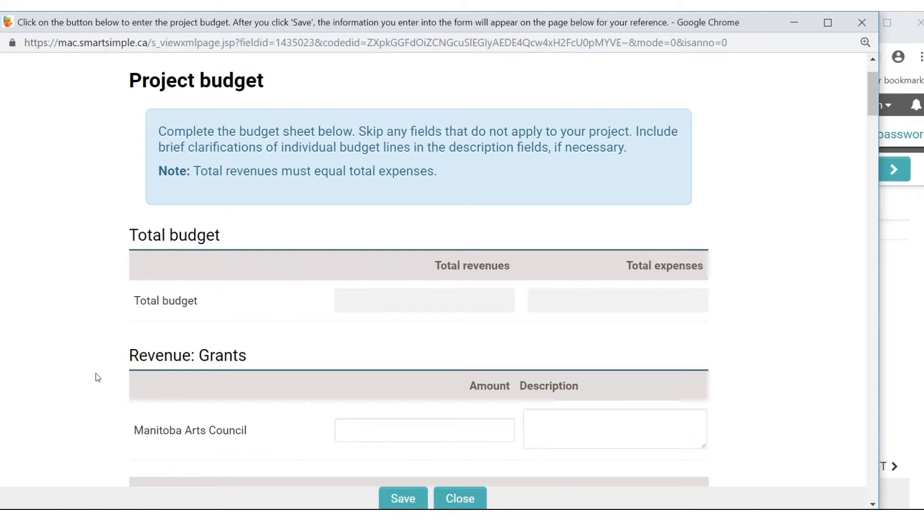
scroll(97, 378, down, 2)
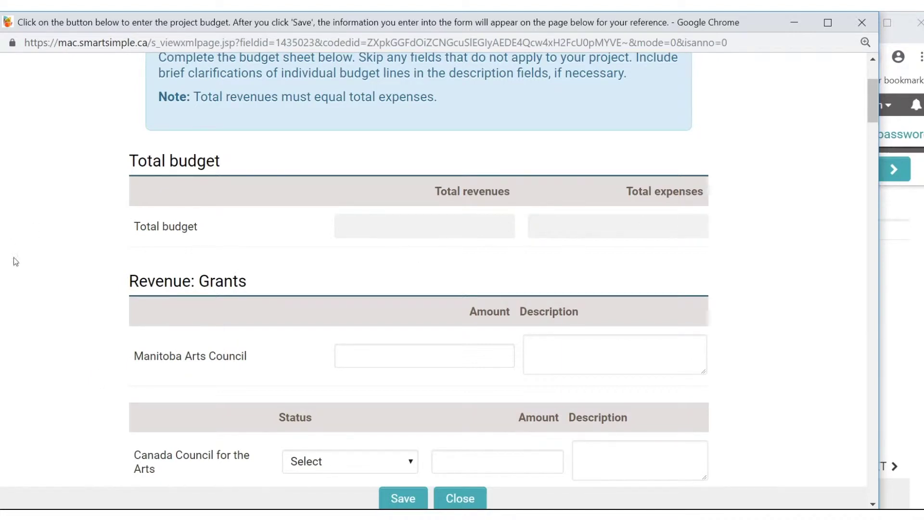
scroll(47, 270, down, 9)
scroll(47, 269, down, 20)
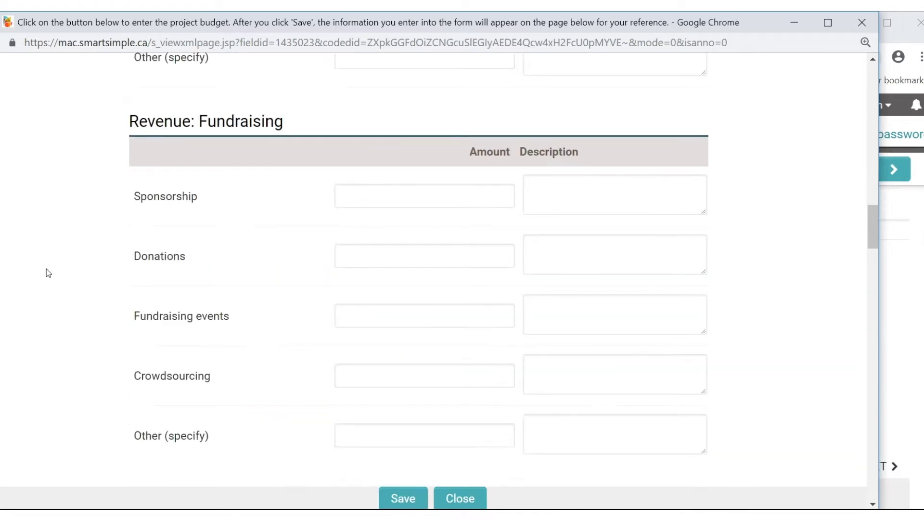
scroll(48, 273, down, 20)
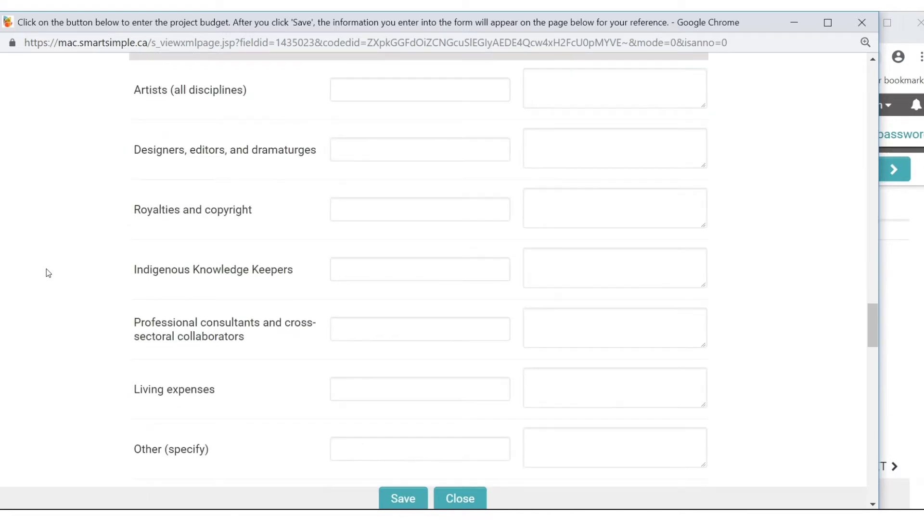
scroll(48, 273, down, 8)
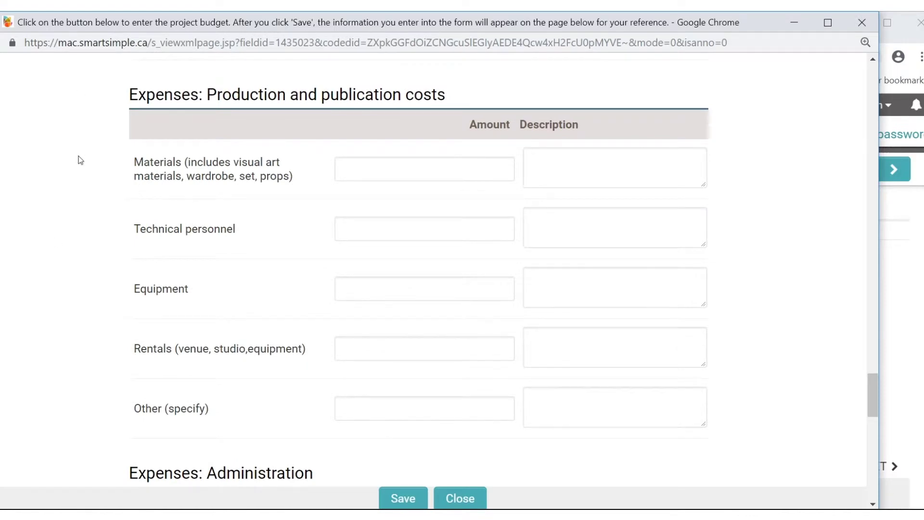
scroll(80, 158, up, 2)
scroll(80, 157, up, 6)
scroll(80, 158, down, 1)
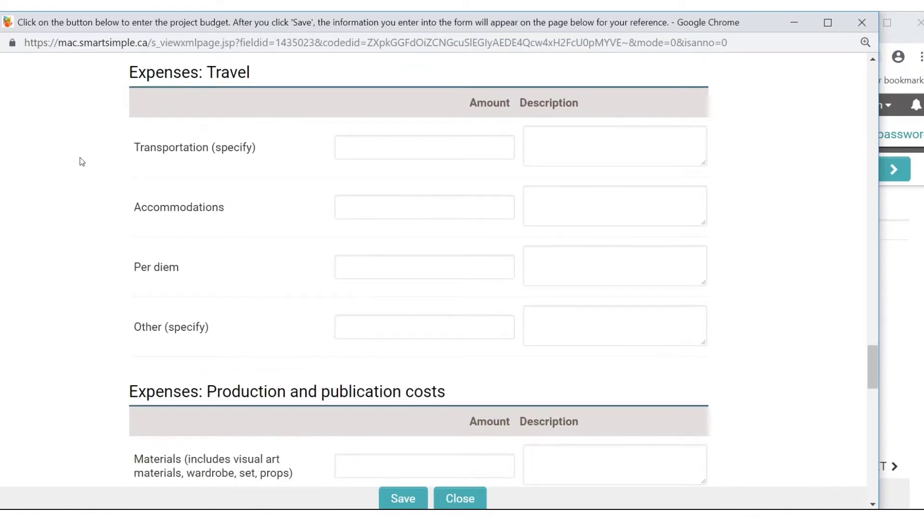
scroll(80, 157, up, 1)
scroll(80, 158, up, 8)
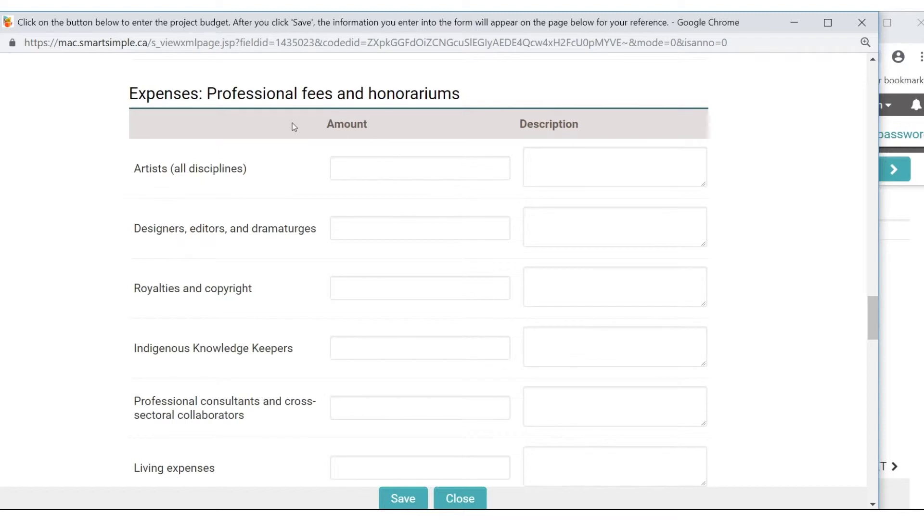
Step: Set the Artists fee to $1,000.00 with the description 'Collaborator fee'
click(387, 169)
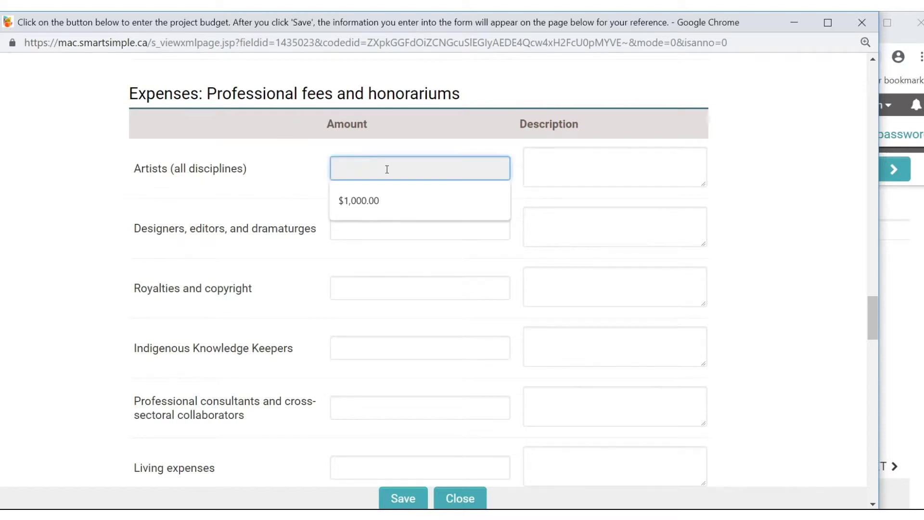
click(367, 202)
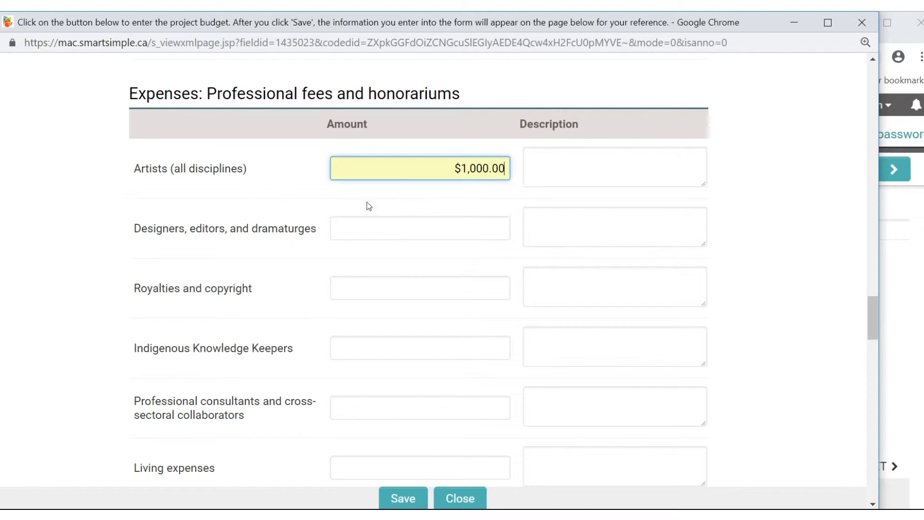
click(539, 174)
text(C)
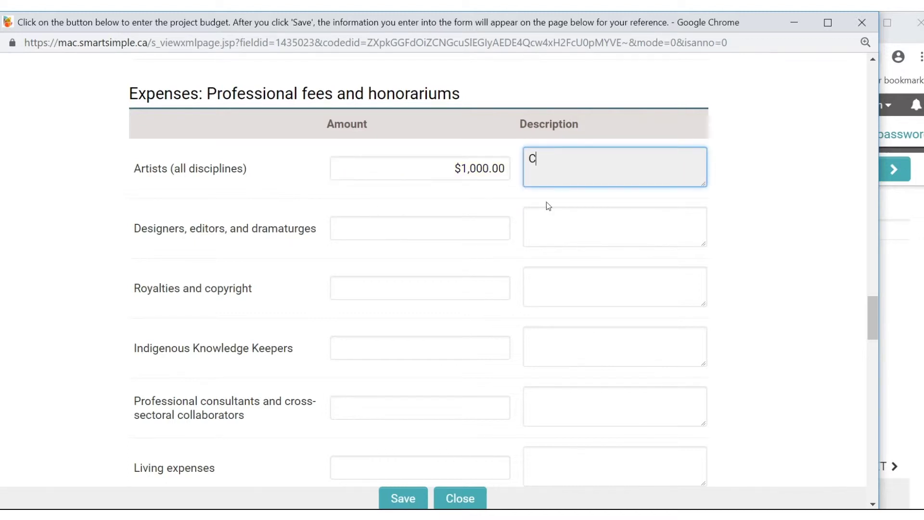
text(ollaborator fee)
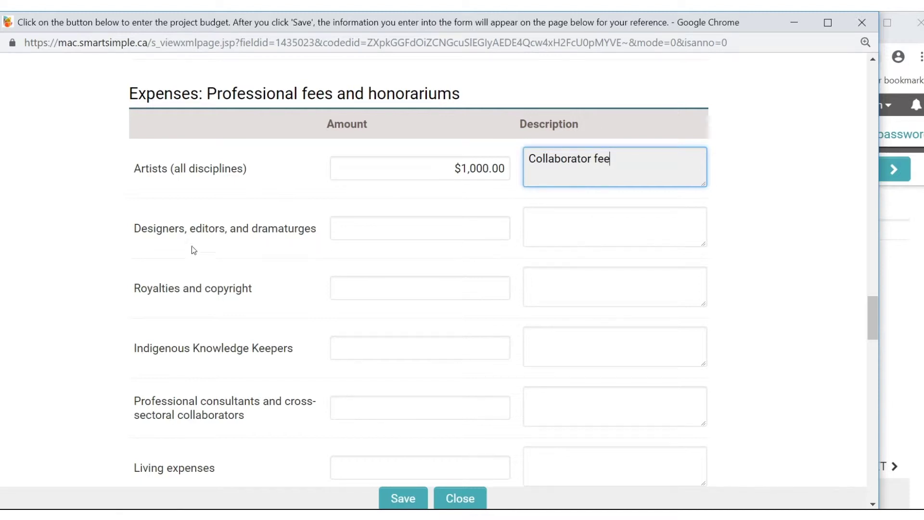
scroll(191, 250, down, 3)
scroll(190, 252, down, 2)
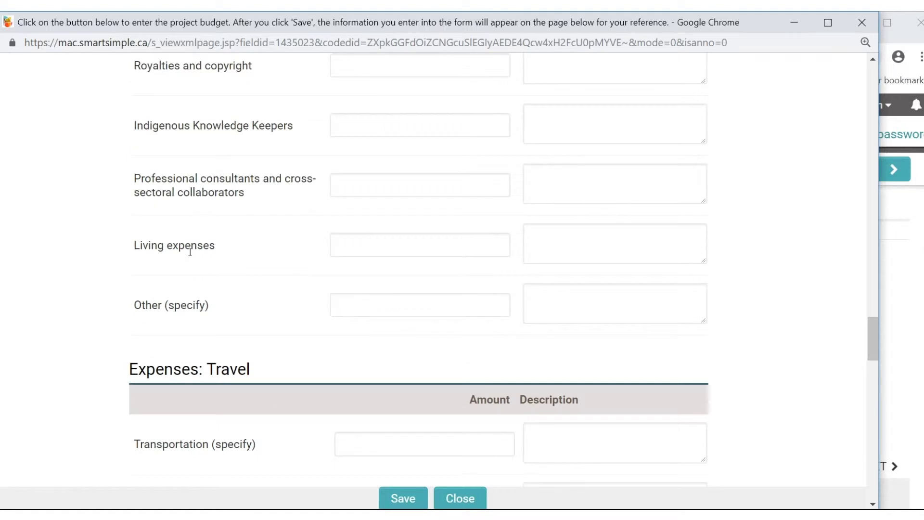
Step: Set Living expenses to $5,000.00 with the description '$1000 X 5 months'
click(394, 253)
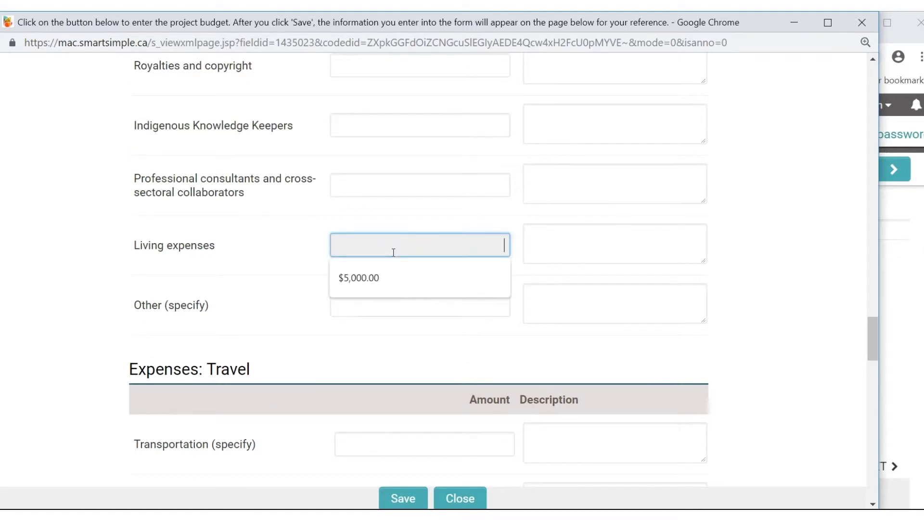
click(351, 285)
click(578, 246)
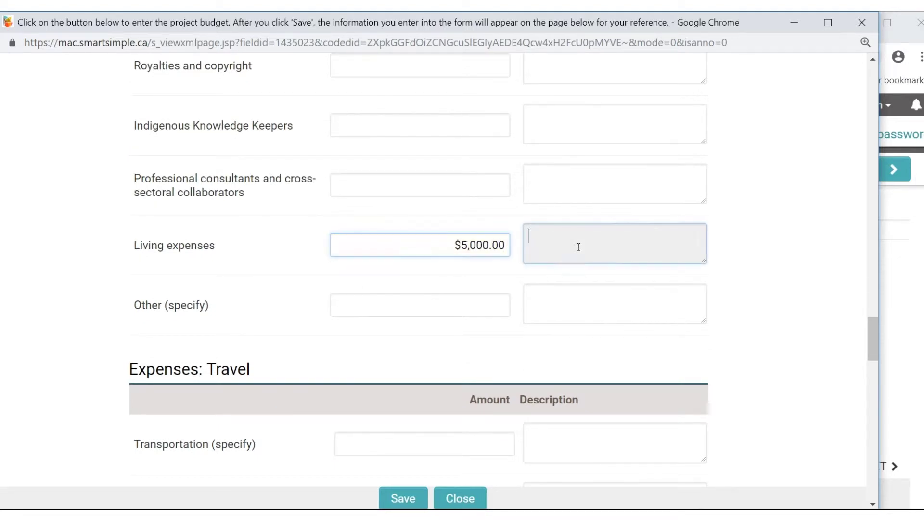
text($1000)
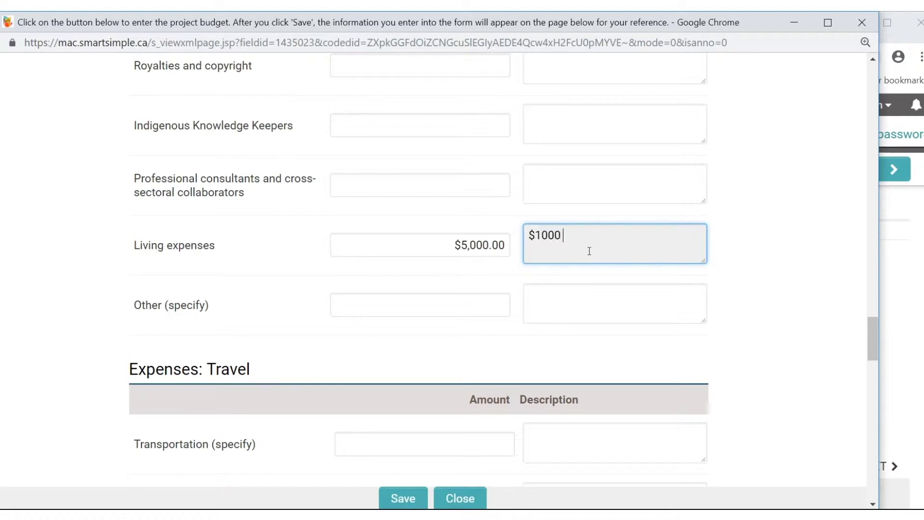
text( X 5 months)
scroll(447, 277, down, 1)
scroll(448, 278, down, 1)
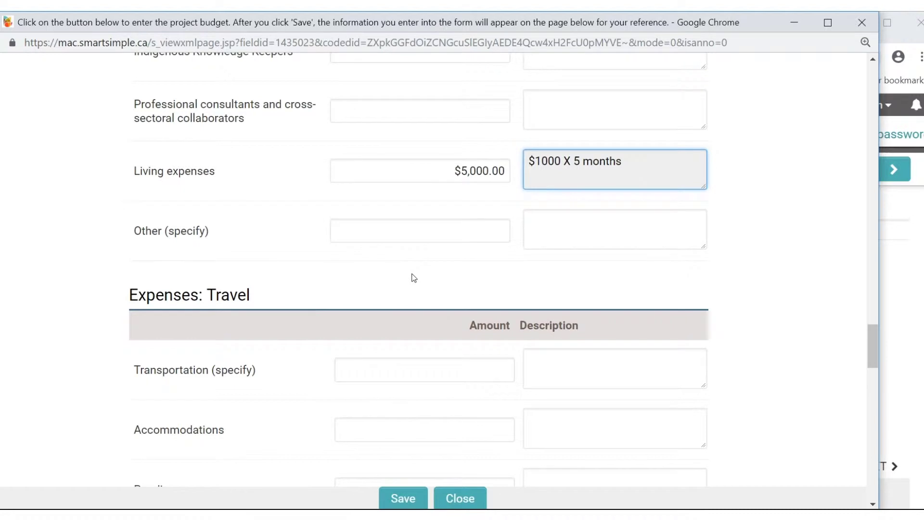
scroll(123, 260, down, 3)
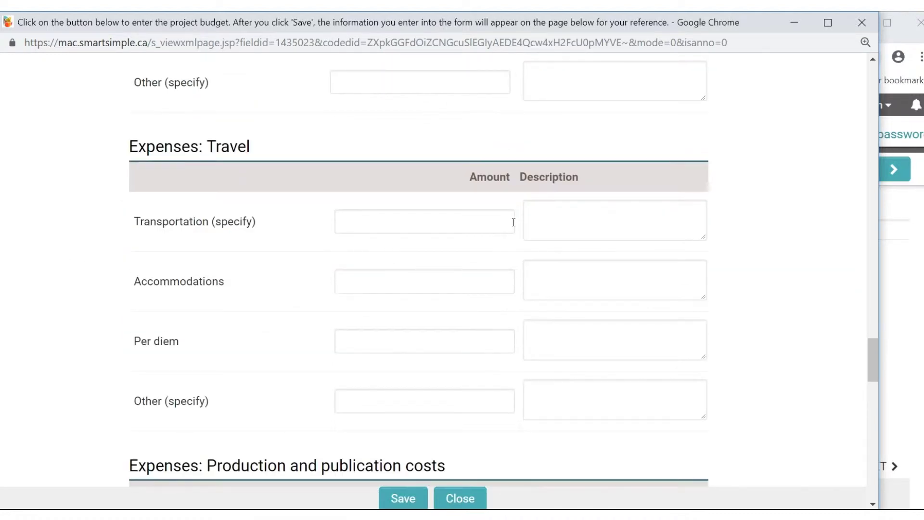
Step: Enter Transportation as $1,000.00, described as 'Flin Flon to Winnipeg'
click(546, 221)
text(Flin Flon to Winnipeg)
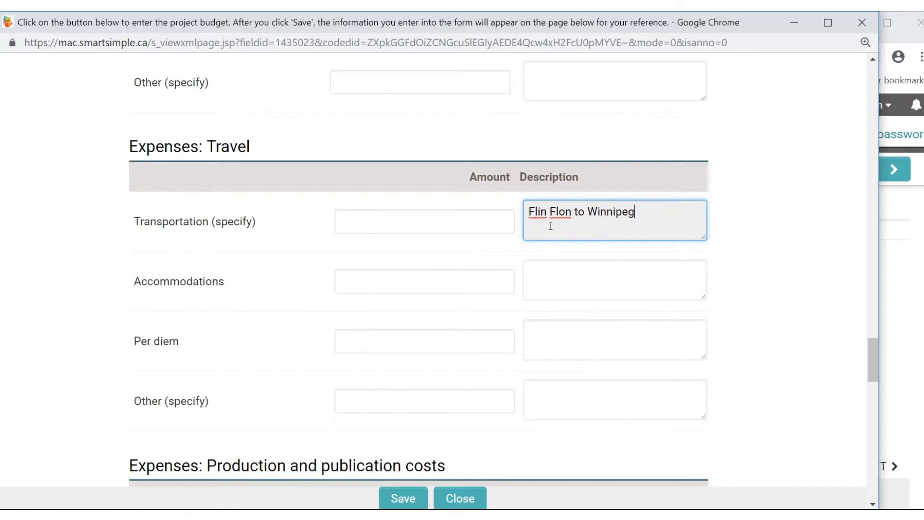
click(495, 226)
text(1000)
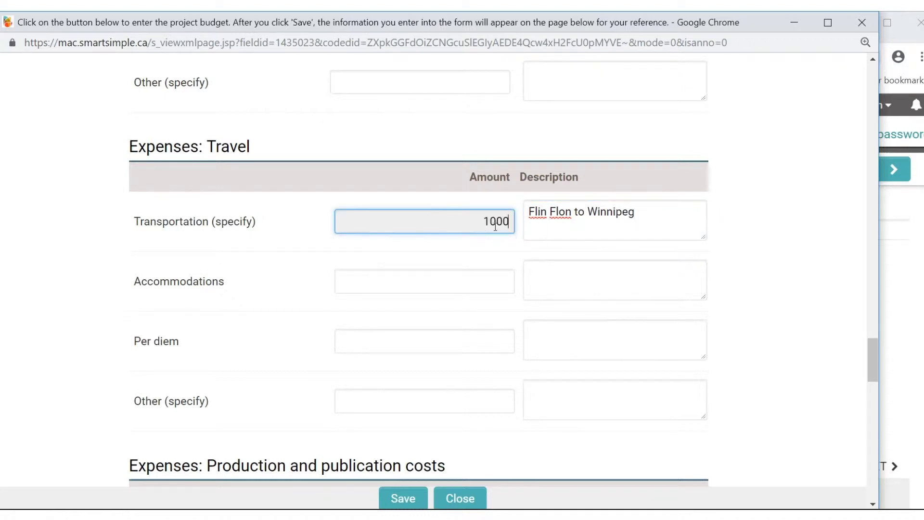
click(251, 286)
scroll(253, 288, down, 3)
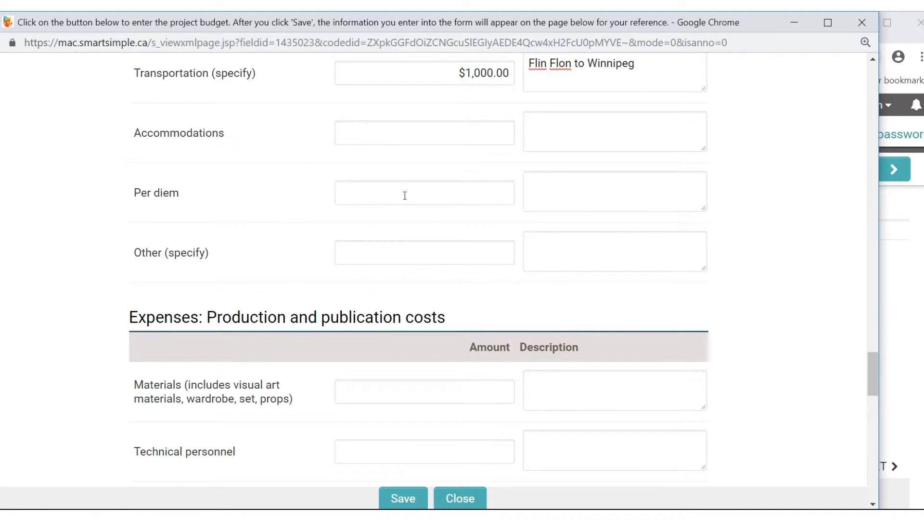
Step: Enter Per diem as $280.00, described as '$40 per day X 7'
click(555, 199)
text($40)
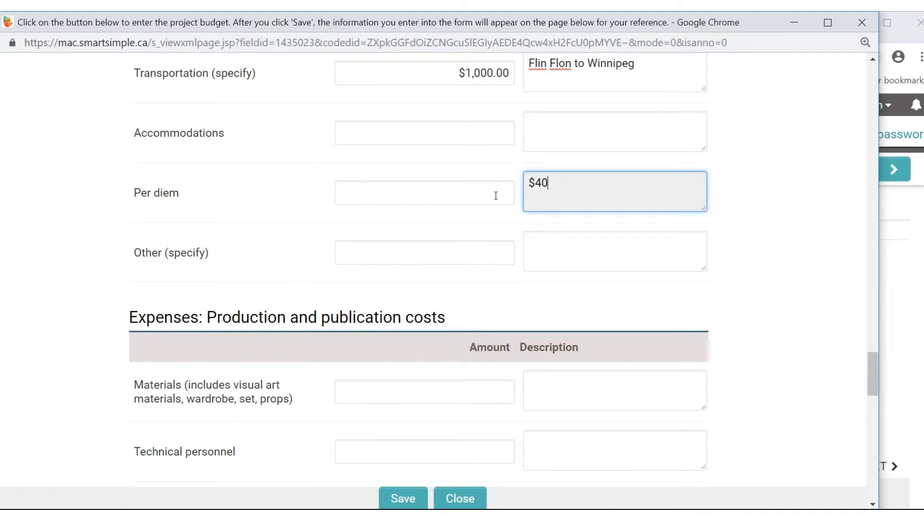
text( per day X 7)
click(417, 182)
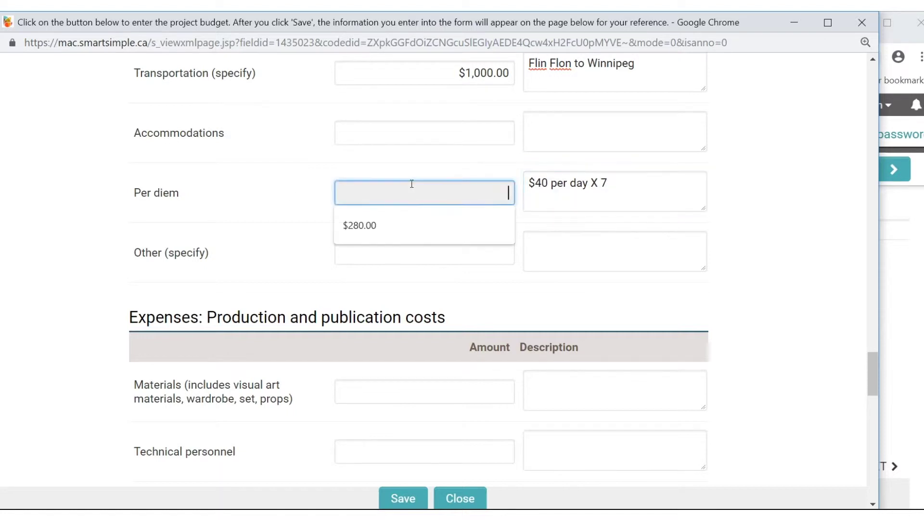
click(394, 234)
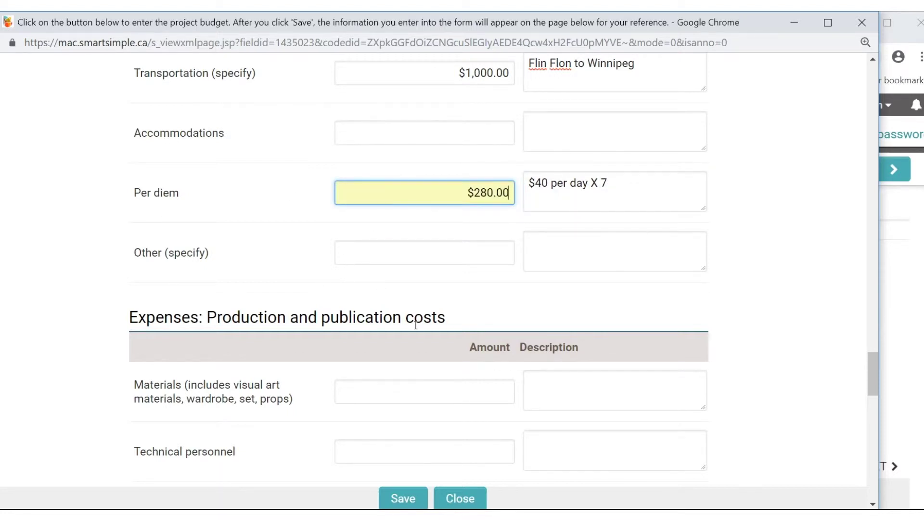
scroll(415, 325, down, 3)
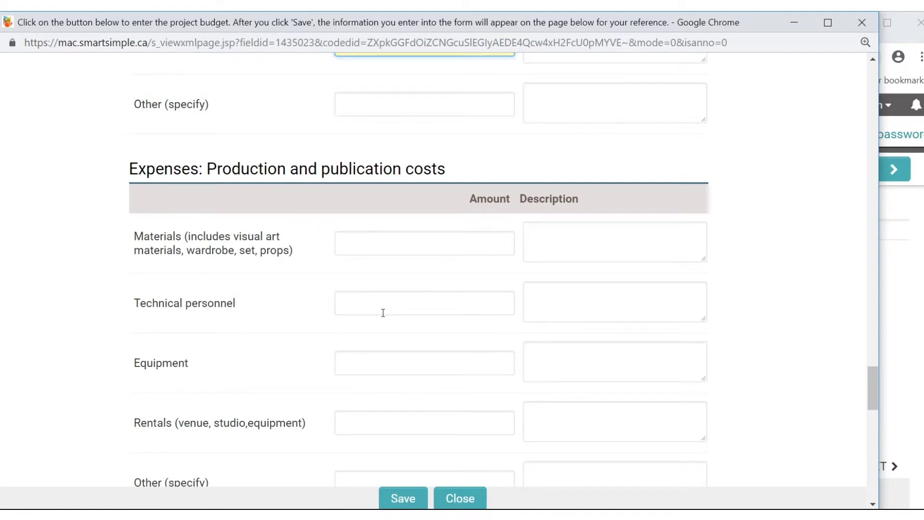
Step: Enter Rentals at $1,500.00, described as '$500 instrument rentals (demo)' and '$500 per day X 2'
scroll(383, 313, down, 2)
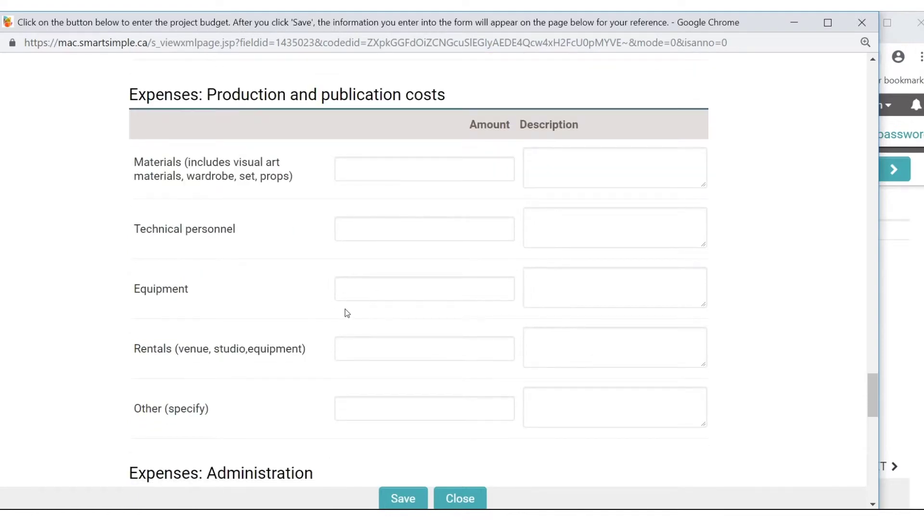
click(568, 355)
text($500 instrument)
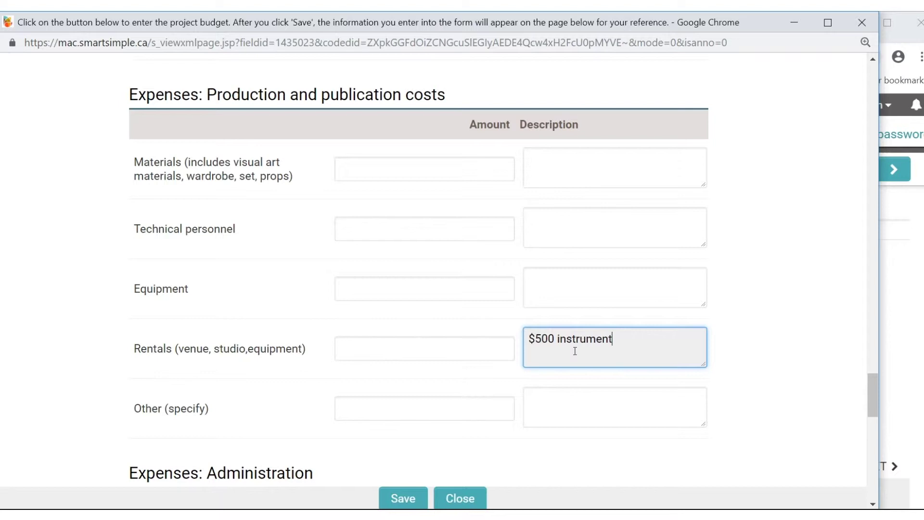
text( rentals)
key(Return)
text($500 p)
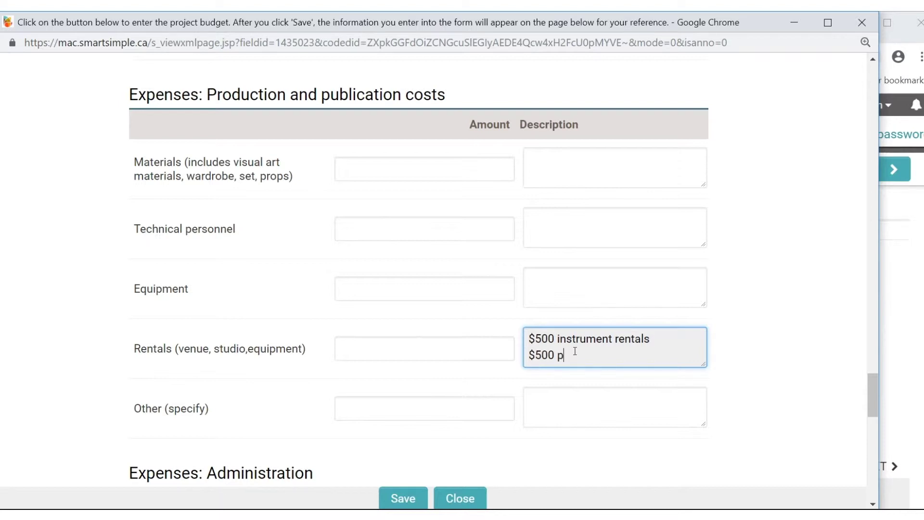
text(er day X 2)
click(447, 349)
click(404, 387)
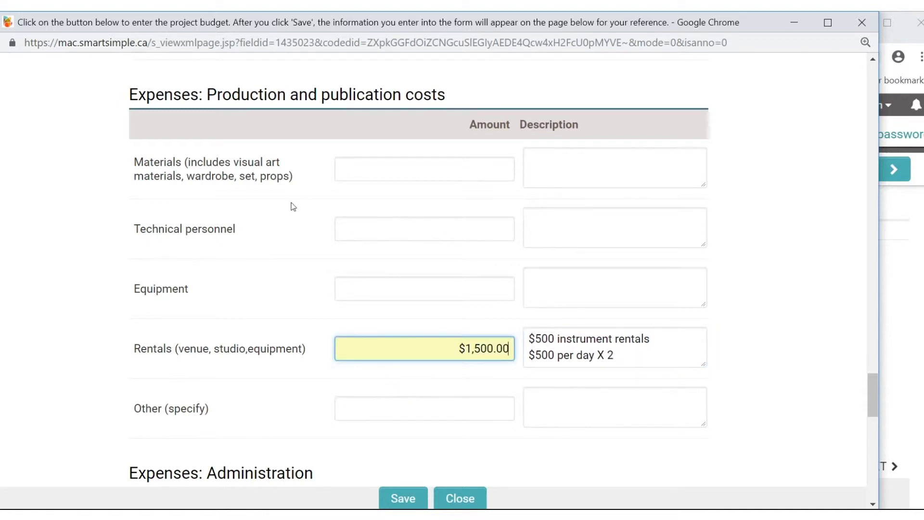
scroll(388, 357, down, 2)
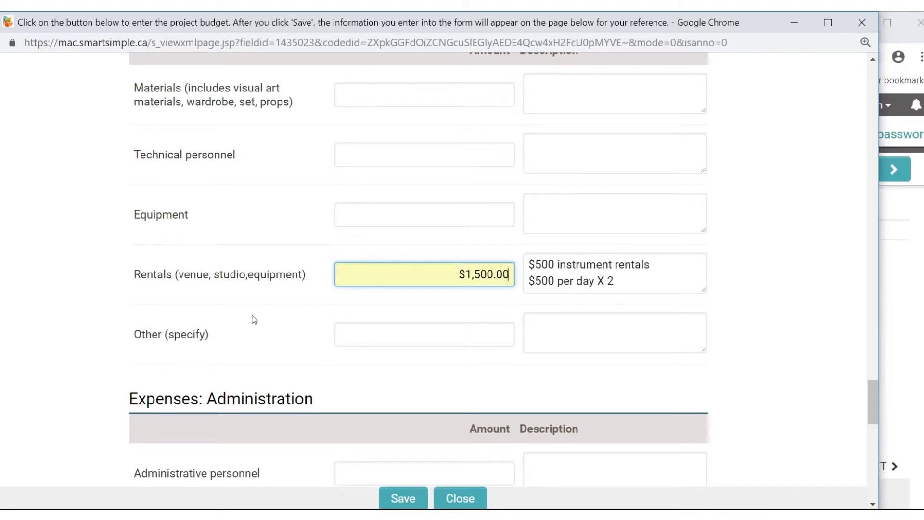
click(651, 265)
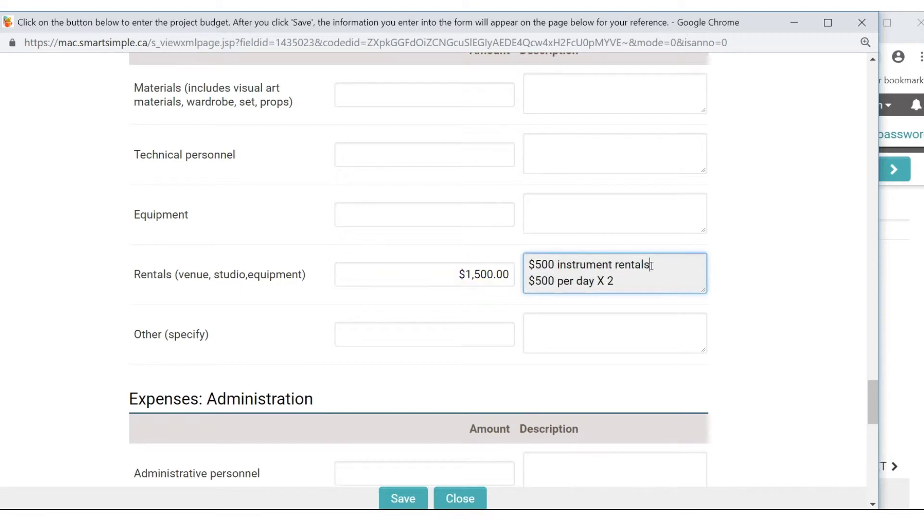
text((demo))
Step: Change the Transportation expense from $1,000.00 to $1,020.00, bringing total expenses to $8,800.00
scroll(419, 293, down, 5)
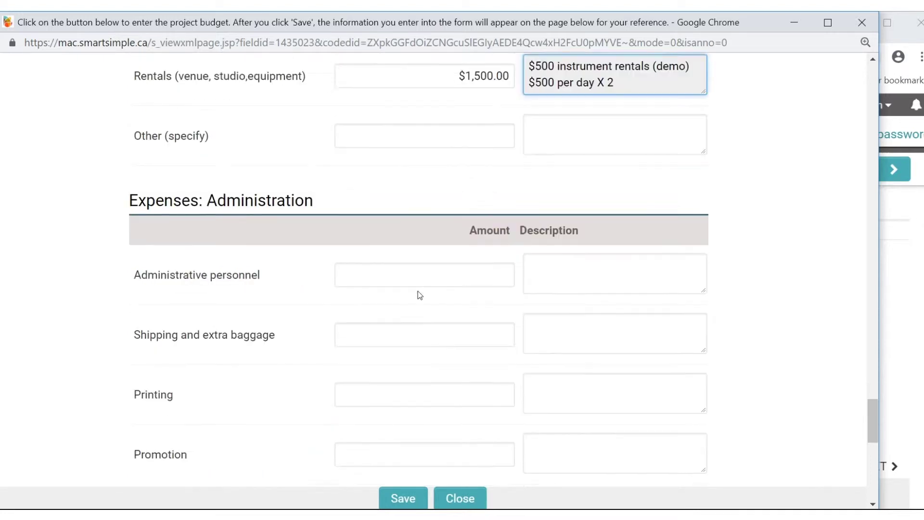
scroll(419, 294, down, 2)
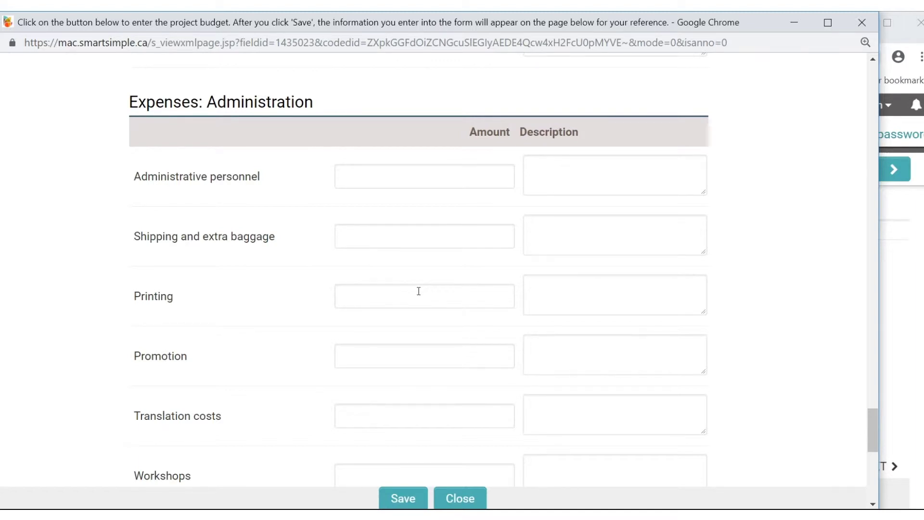
scroll(419, 291, down, 3)
scroll(419, 293, up, 12)
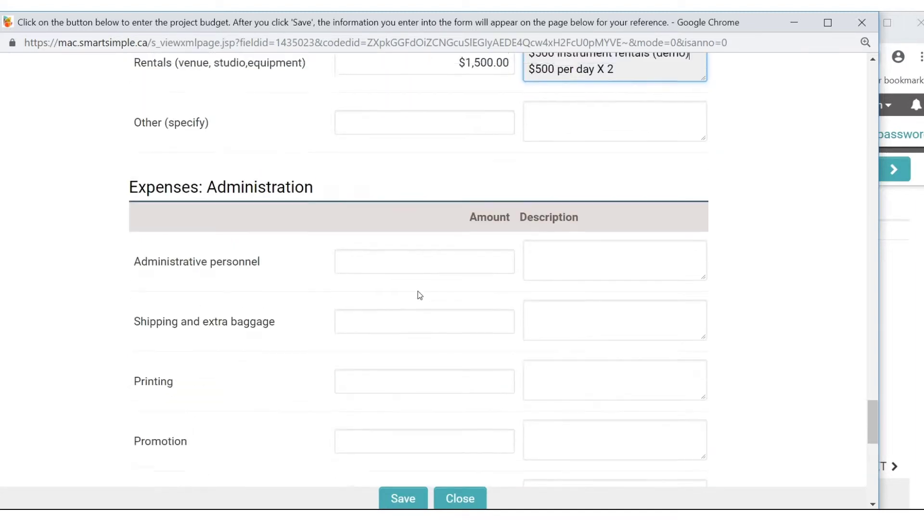
scroll(419, 294, up, 20)
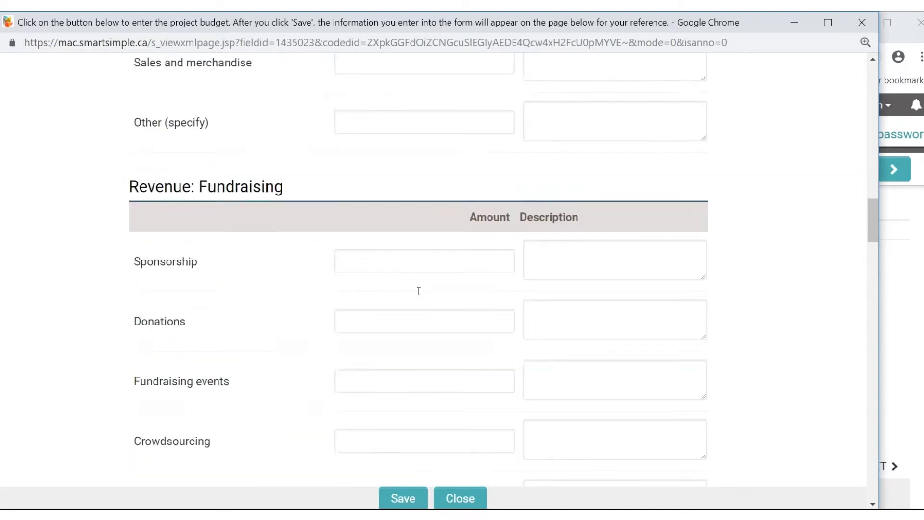
scroll(419, 291, up, 15)
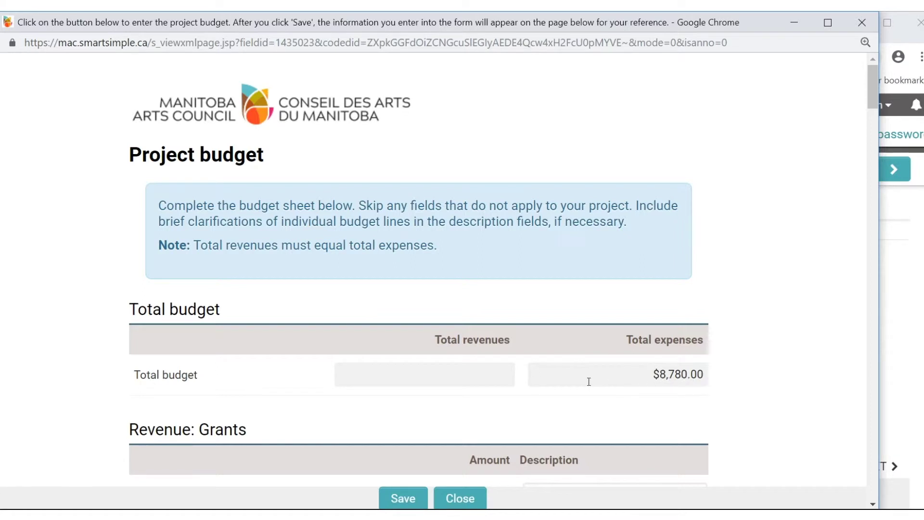
scroll(589, 382, down, 10)
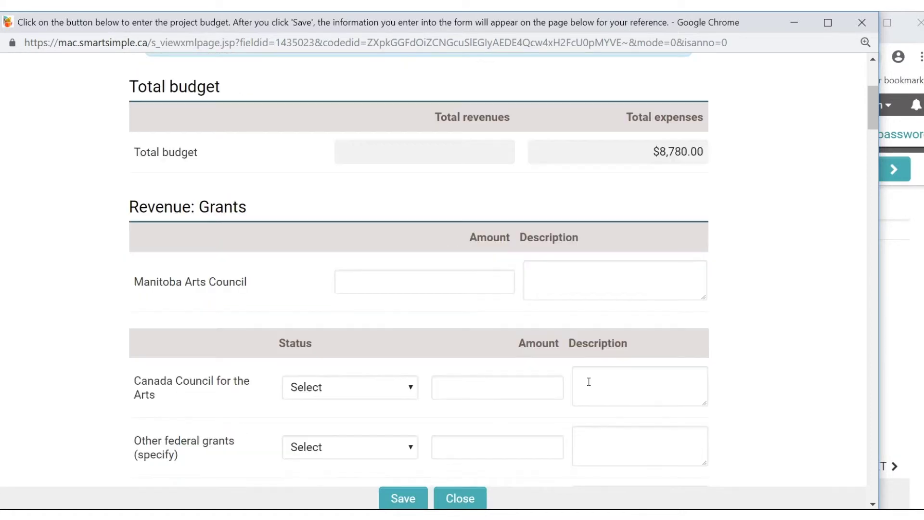
scroll(589, 383, down, 15)
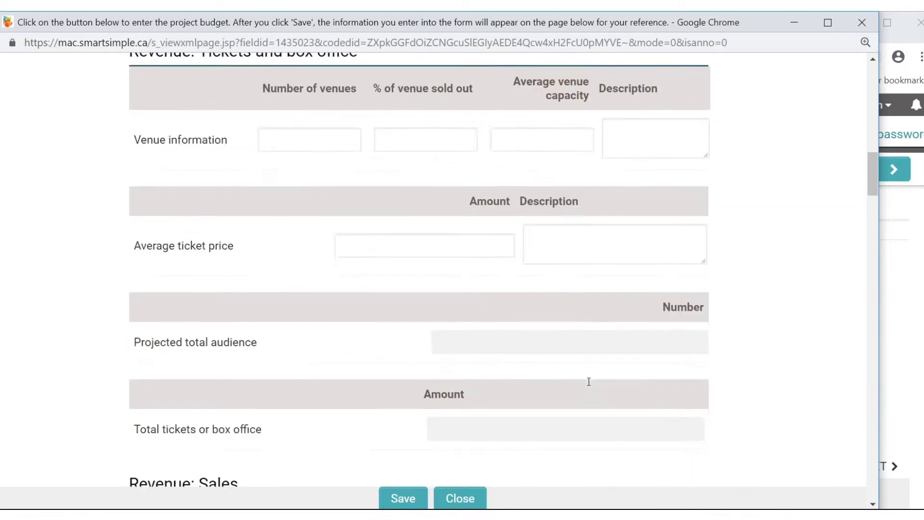
scroll(589, 381, down, 15)
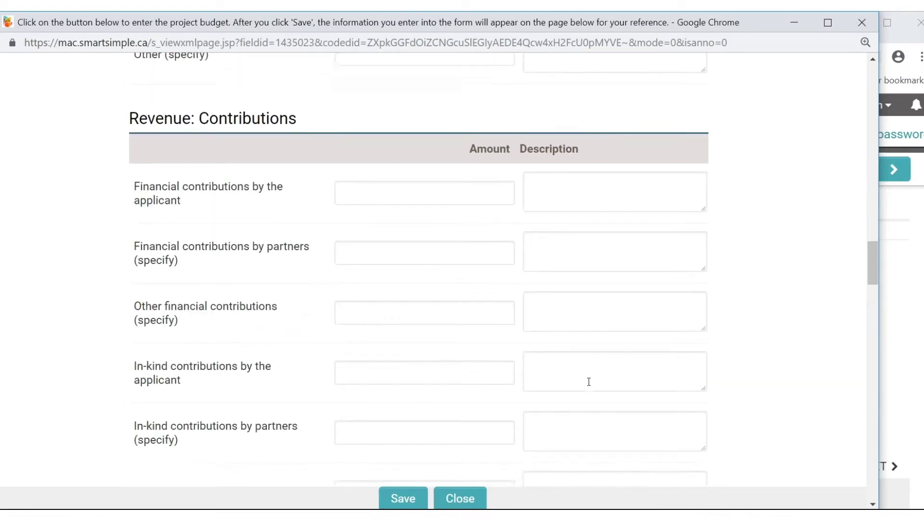
scroll(589, 381, down, 13)
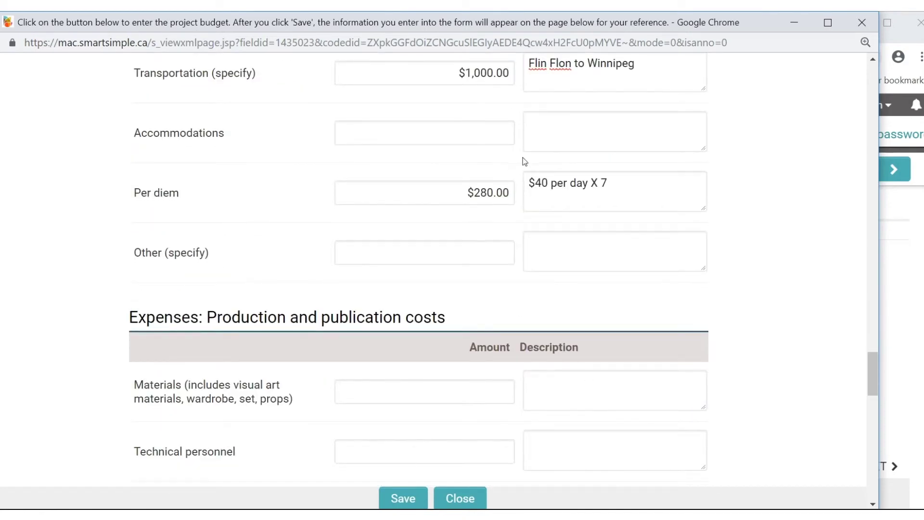
scroll(522, 164, up, 3)
click(476, 221)
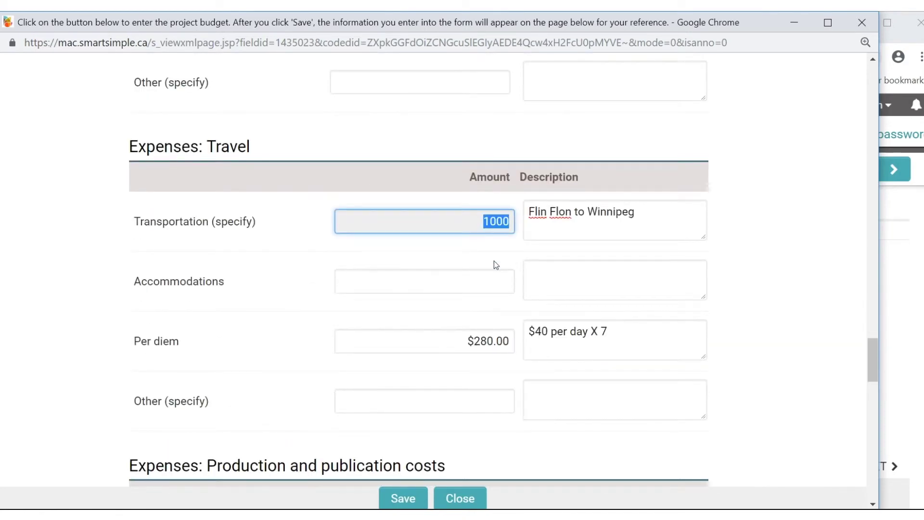
text(1020)
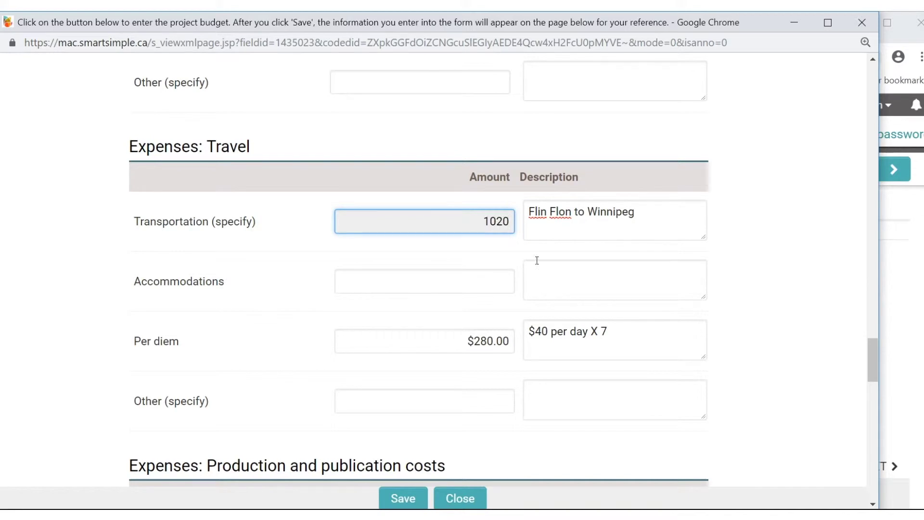
click(786, 287)
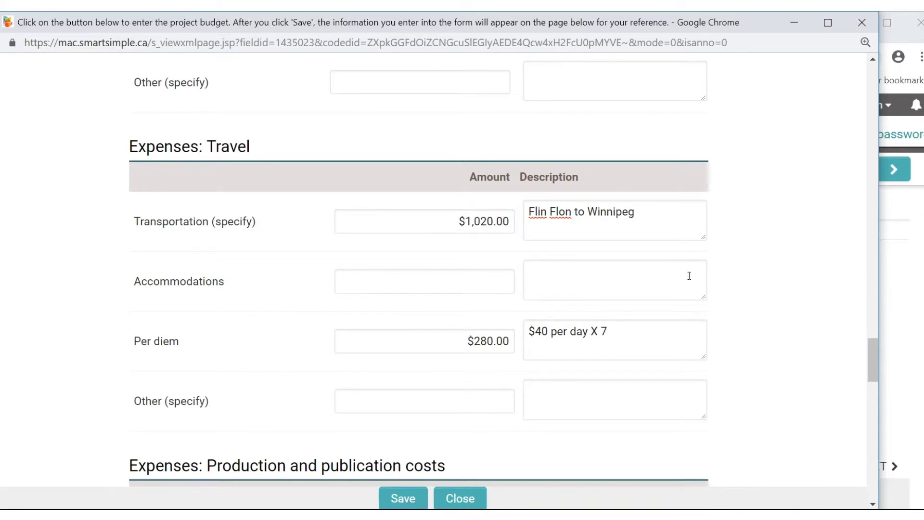
scroll(678, 268, up, 20)
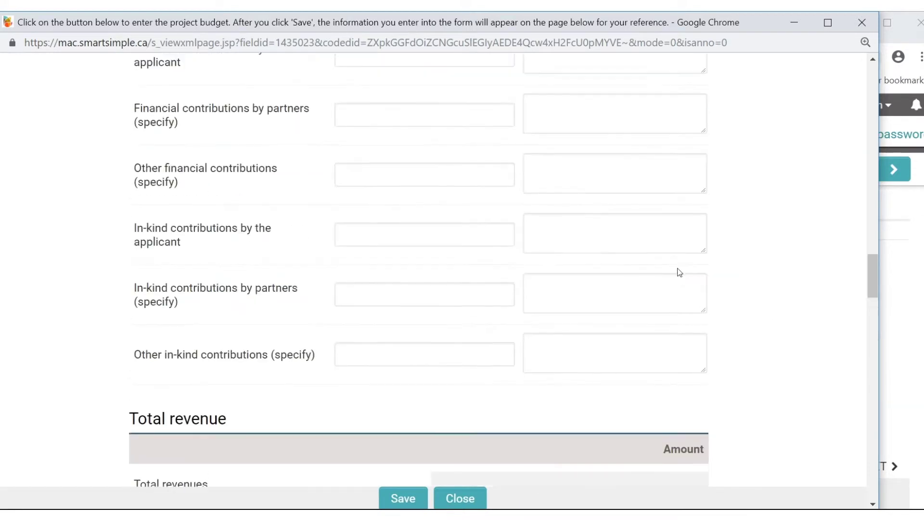
scroll(679, 268, up, 20)
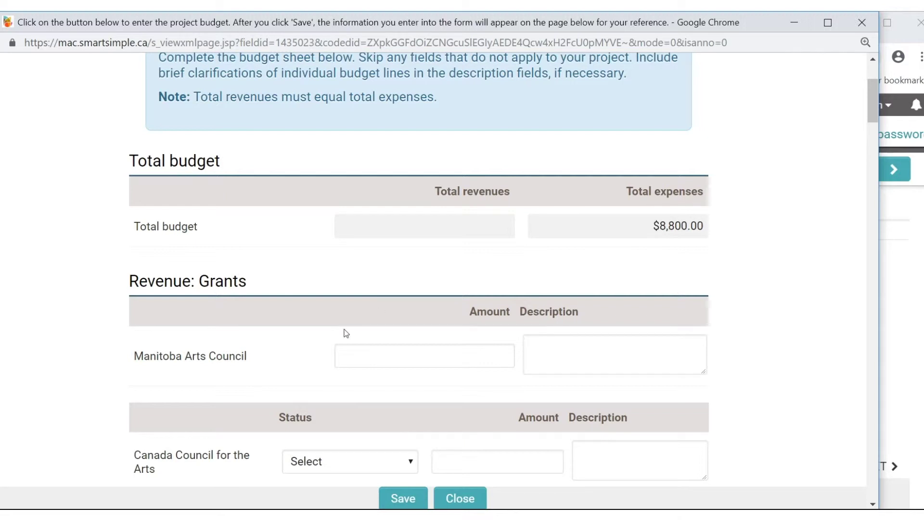
Step: Mark the Canada Council grant Confirmed at $3,000.00, described 'Creation'
scroll(345, 331, down, 3)
click(347, 314)
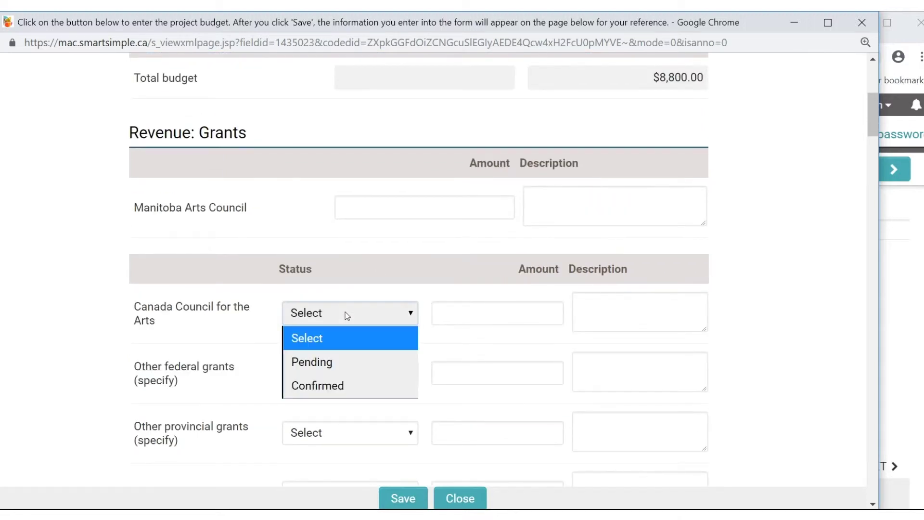
click(315, 385)
click(524, 312)
click(497, 345)
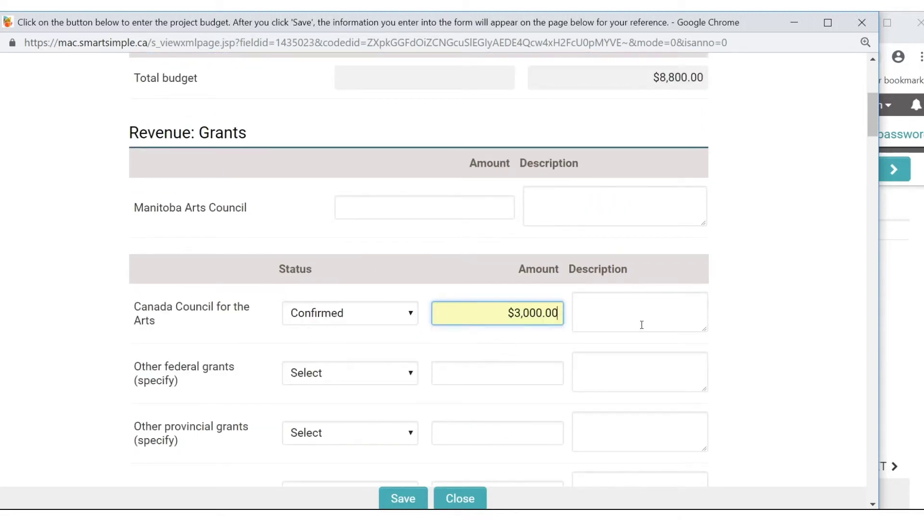
click(646, 318)
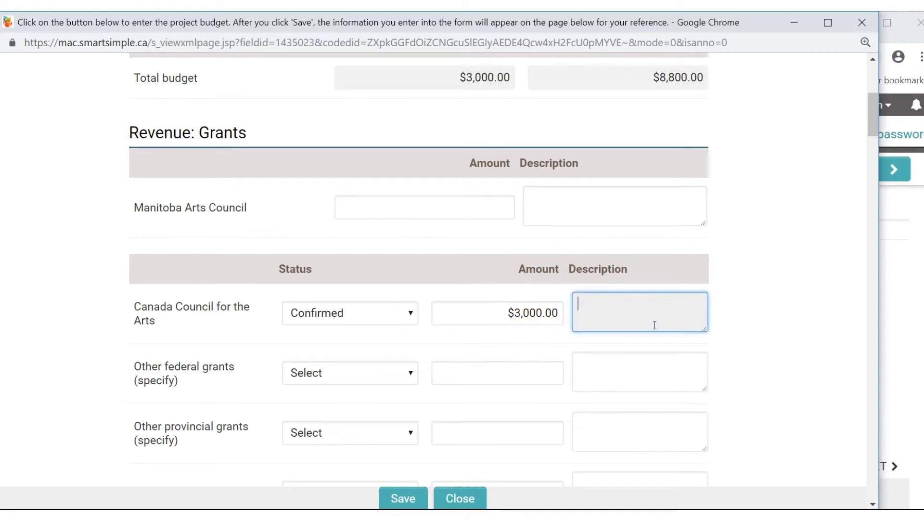
text(Creation)
Step: Enter $5,800.00 described 'Creation' for the Manitoba Arts Council revenue line
scroll(579, 107, up, 3)
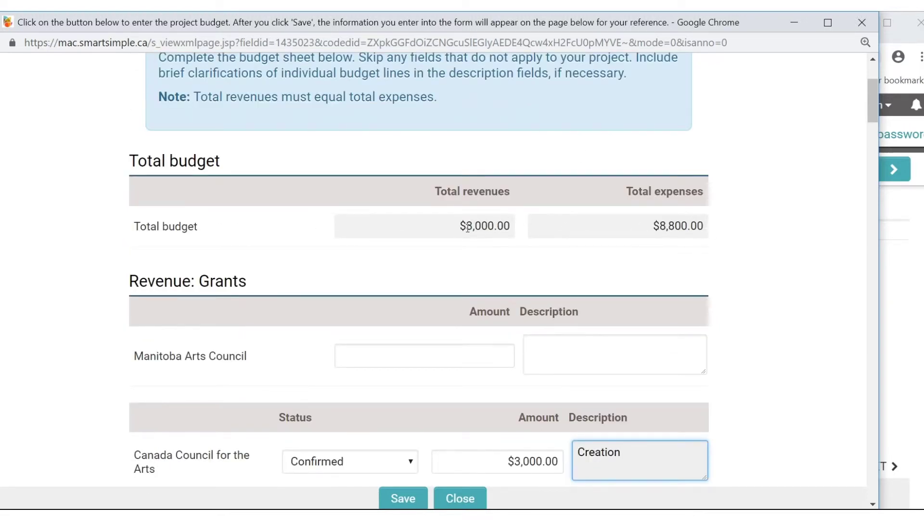
click(480, 360)
click(390, 383)
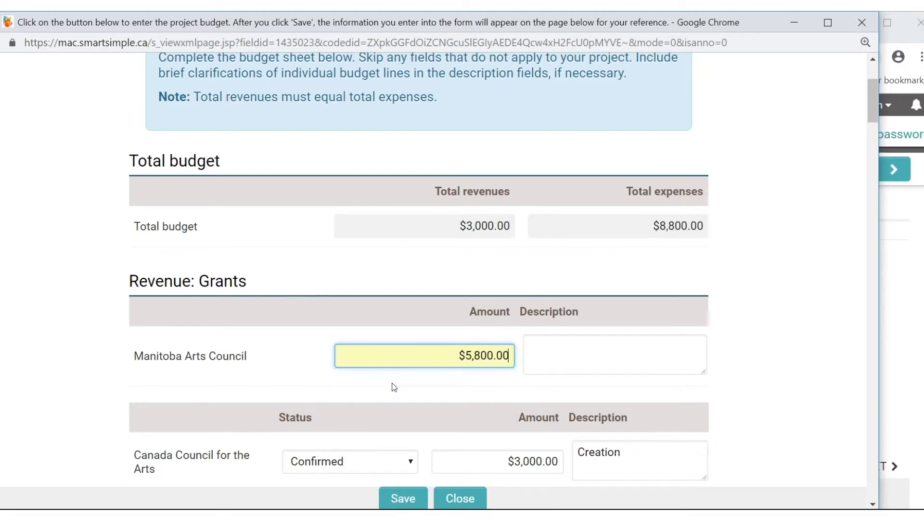
click(591, 359)
text(Creation)
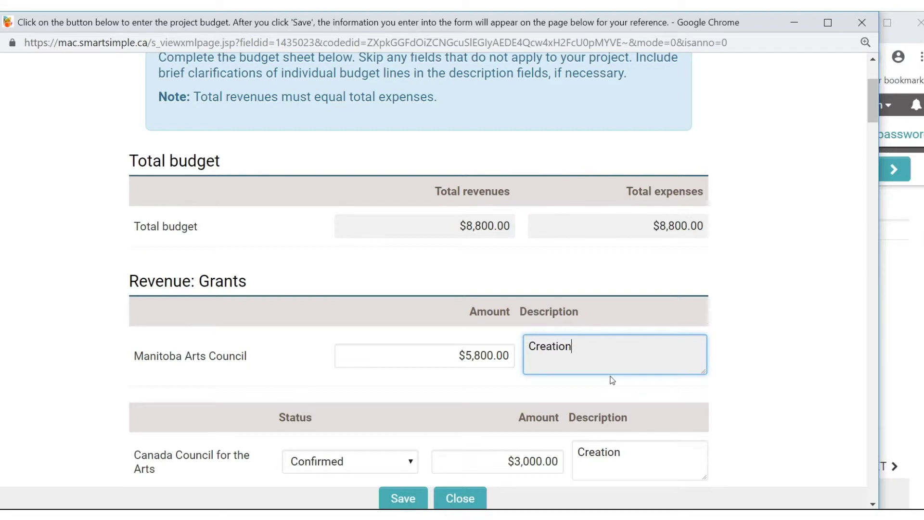
click(759, 357)
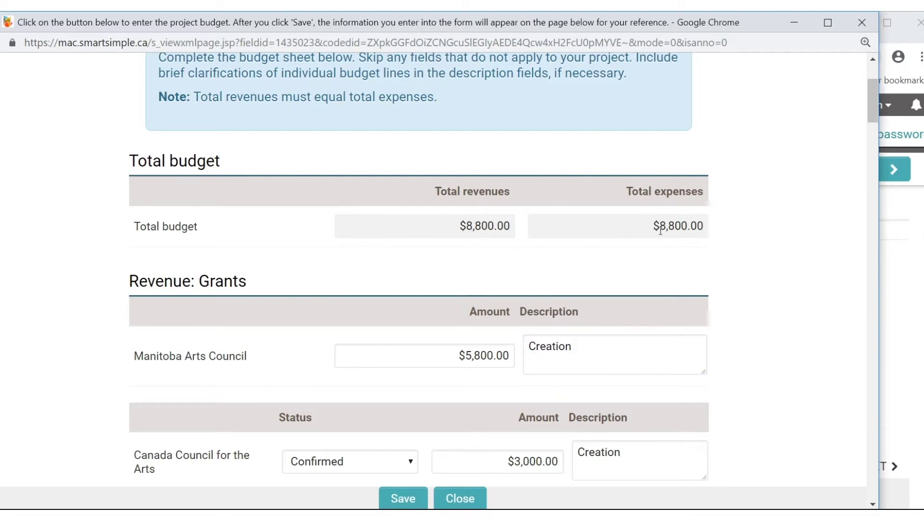
Step: Save the project budget and close its window, leaving $8,800.00 revenues and expenses
click(404, 499)
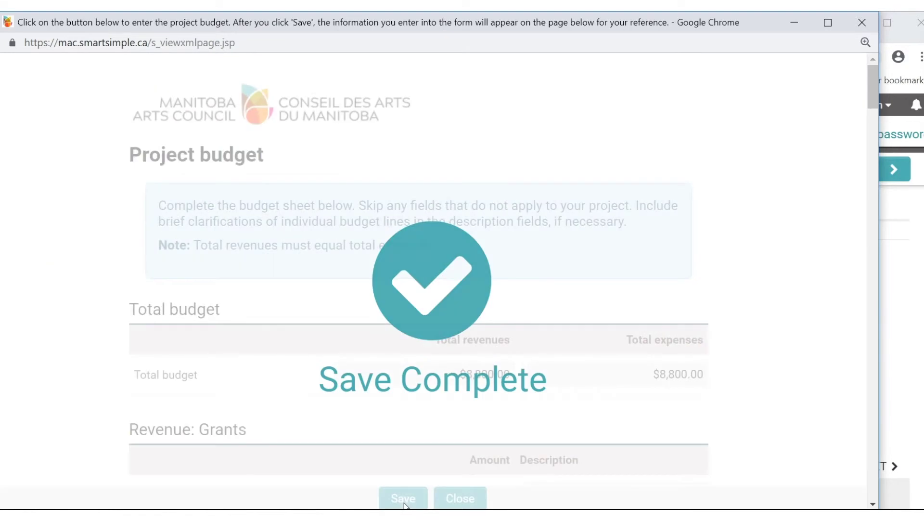
click(862, 22)
scroll(515, 312, down, 10)
scroll(514, 314, down, 3)
scroll(513, 314, up, 15)
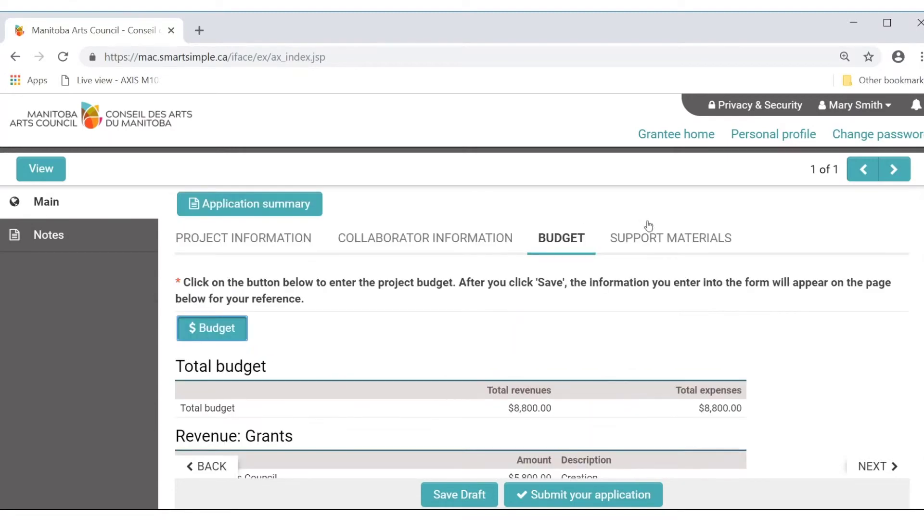
Step: Switch to the Support Materials section and scroll through its image, text and audio/video guidelines
click(648, 235)
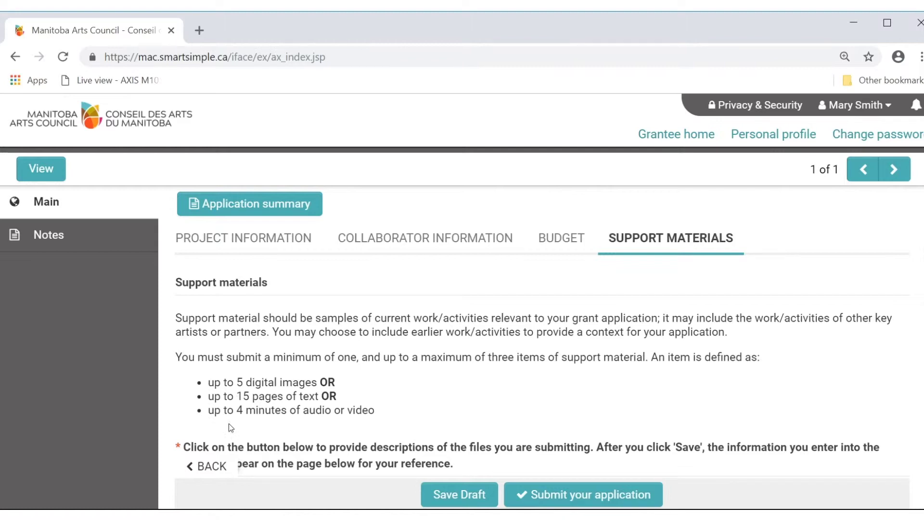
scroll(246, 436, up, 2)
scroll(246, 437, down, 4)
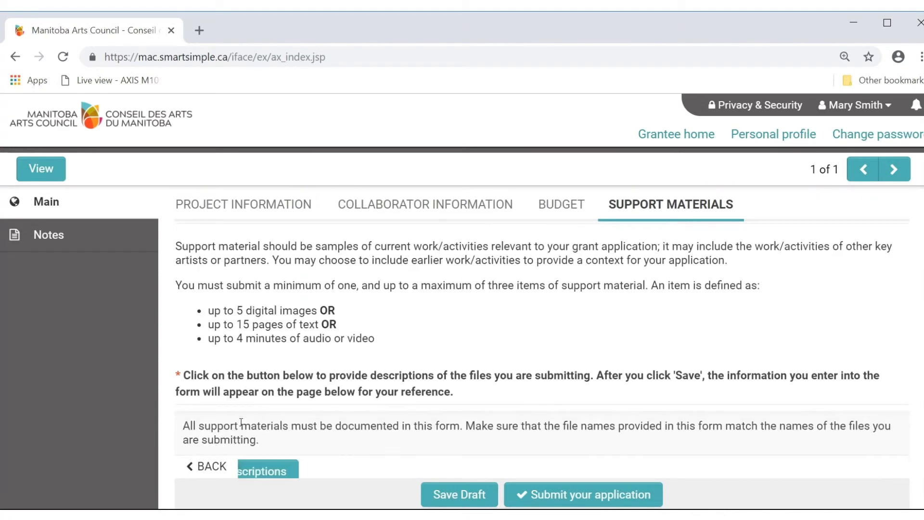
scroll(242, 419, down, 1)
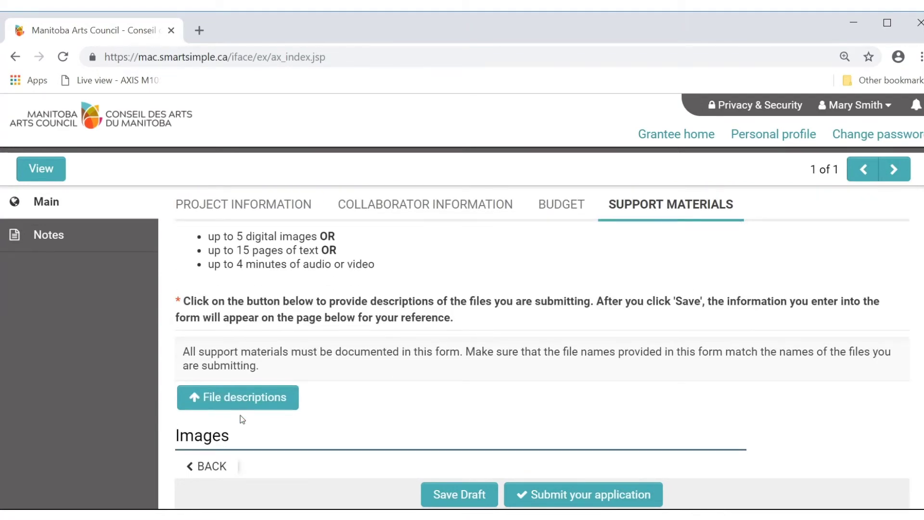
scroll(242, 420, down, 1)
scroll(242, 419, up, 1)
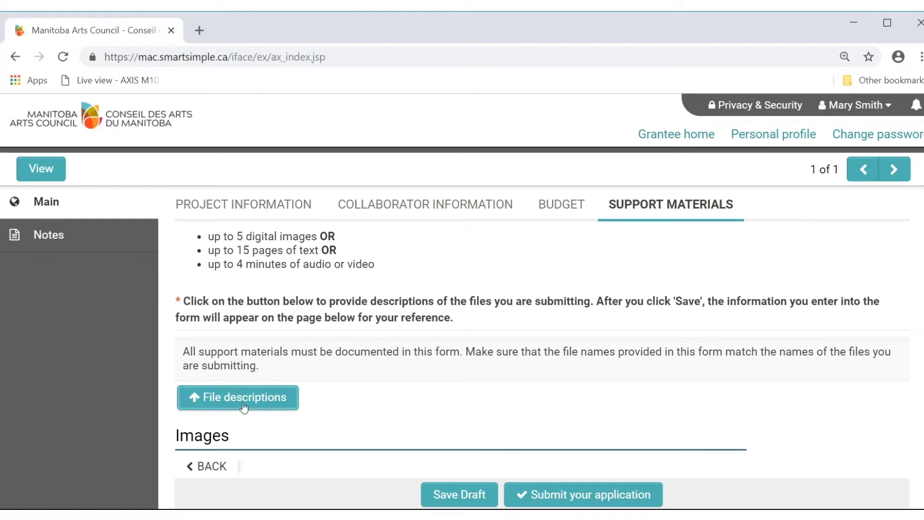
Step: Add an image row in the file descriptions form titled 'headshot', produced in 2017
click(244, 408)
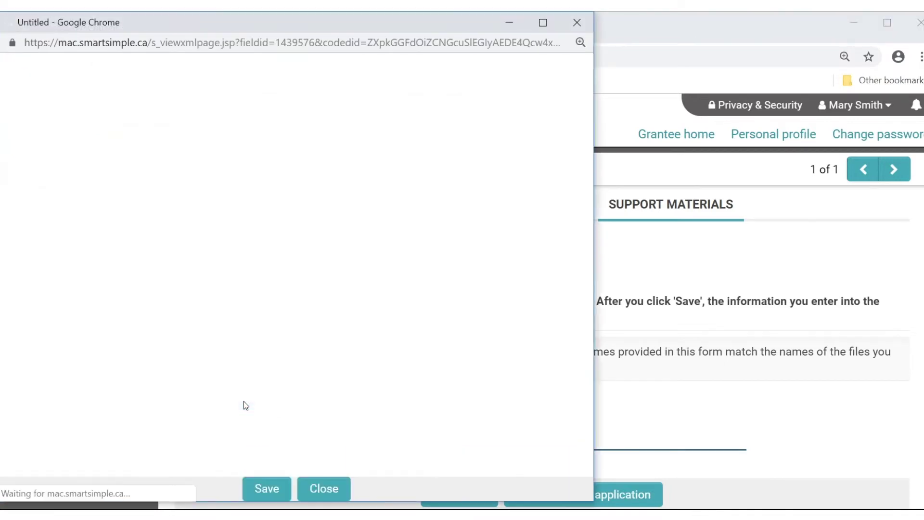
scroll(237, 386, down, 1)
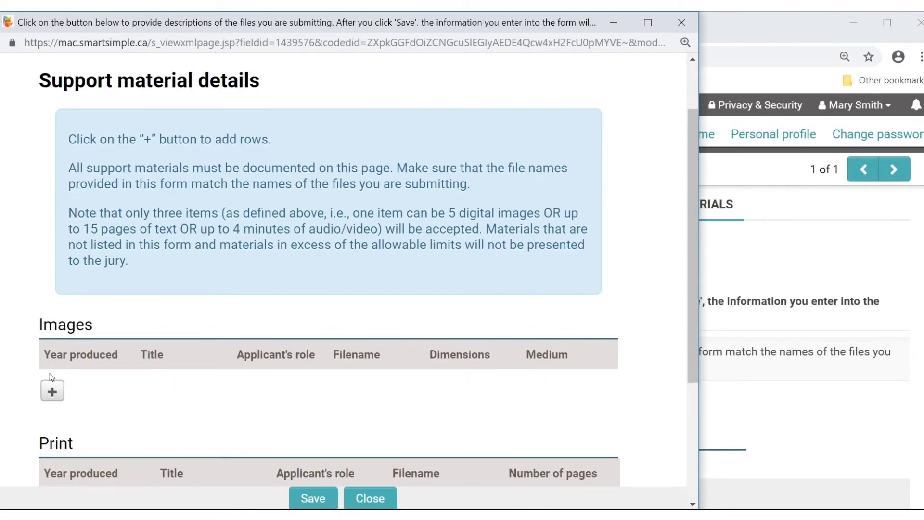
click(52, 392)
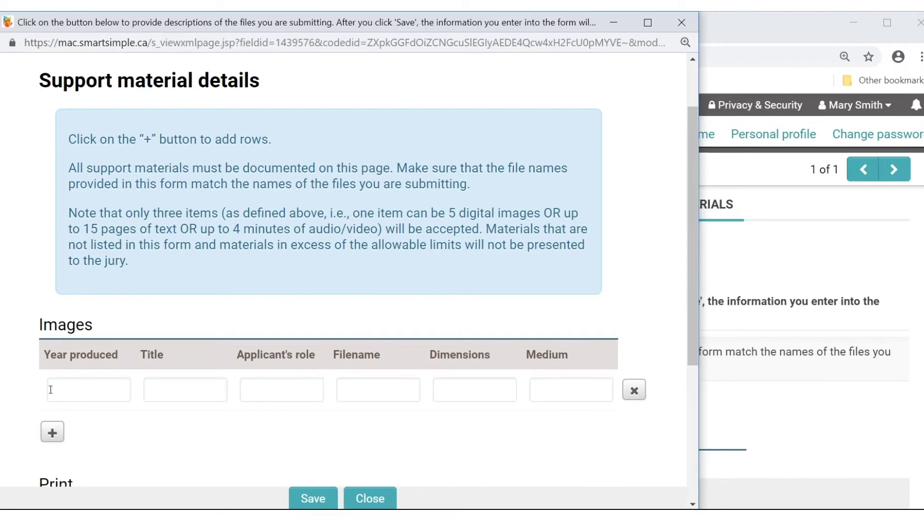
click(78, 389)
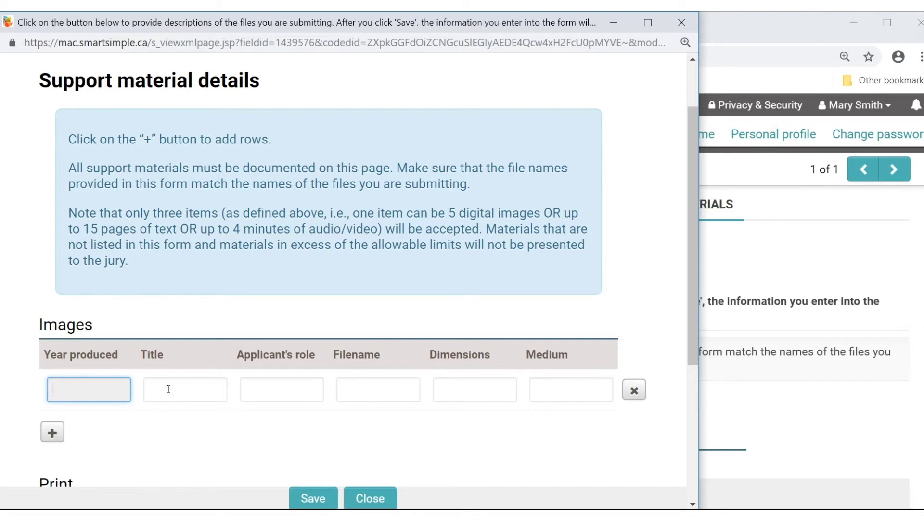
click(181, 381)
text(head)
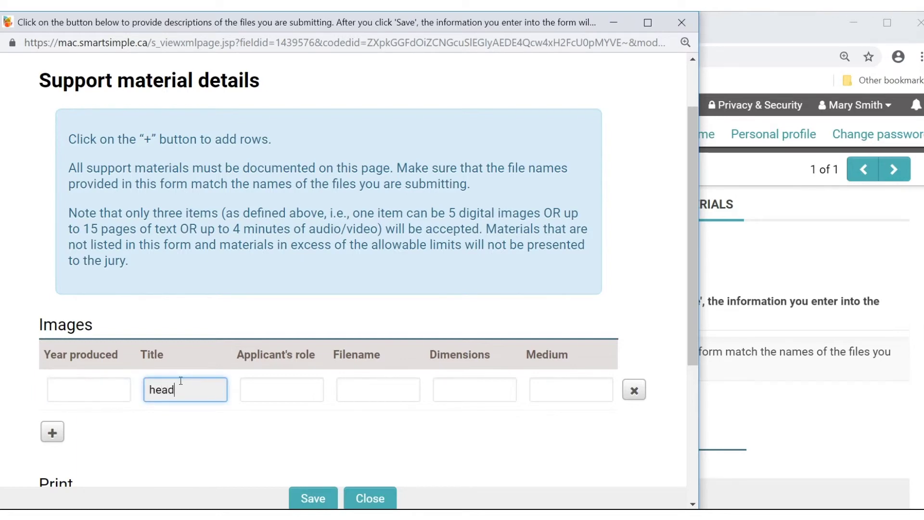
text(shot)
click(107, 391)
text(2017)
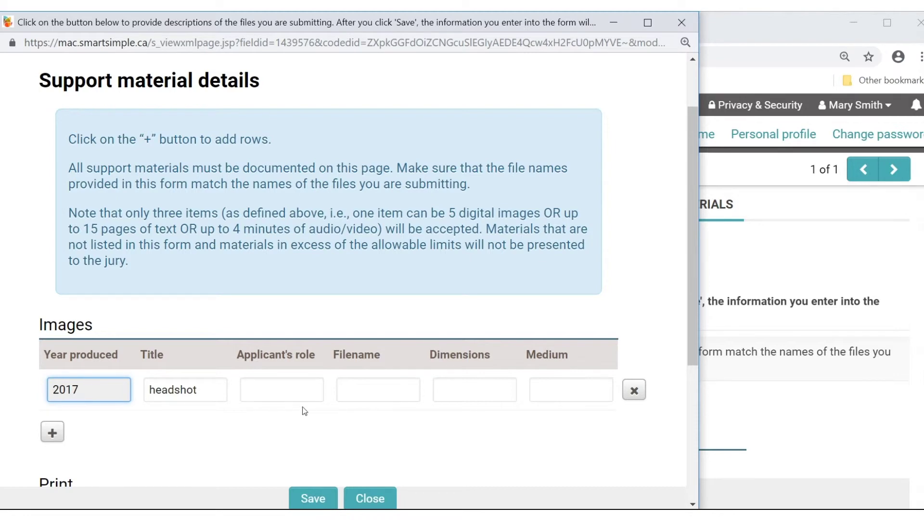
Step: Give the headshot image role 'performer', the headshot's filename, and medium 'photo'
click(270, 393)
text(performer)
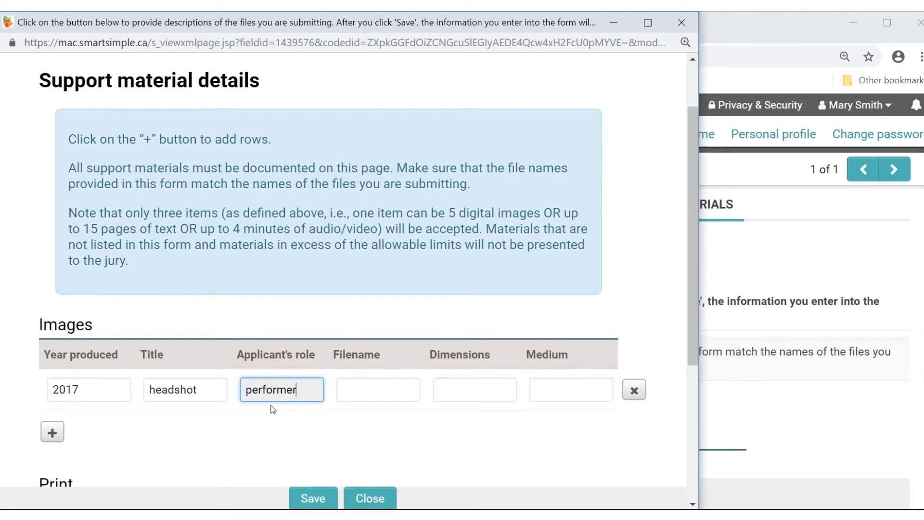
click(369, 387)
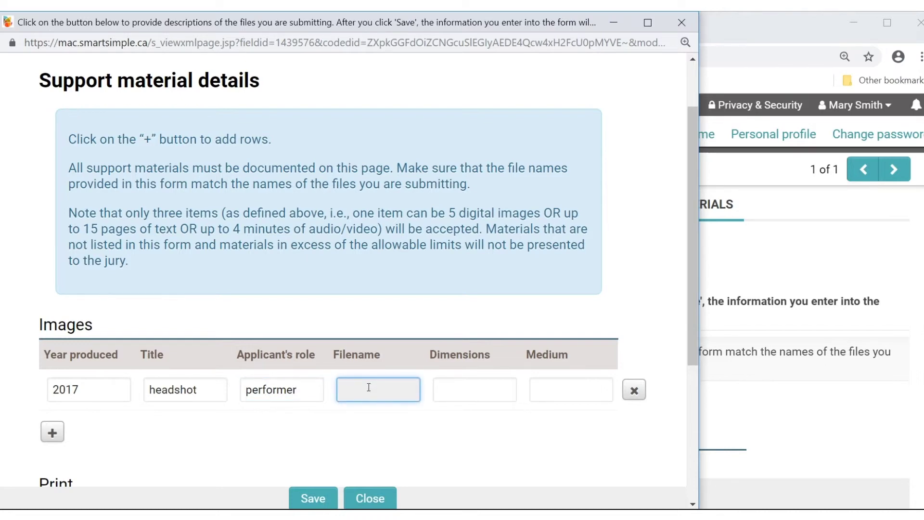
click(592, 391)
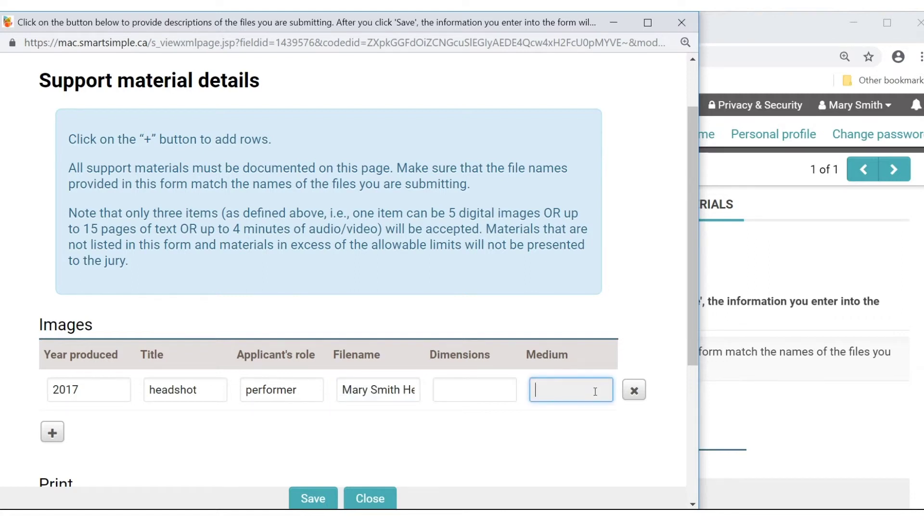
text(photo)
Step: Discard an extra empty image row and add a 2017 audio/video item titled 'drum and fiddle composition'
scroll(357, 439, down, 3)
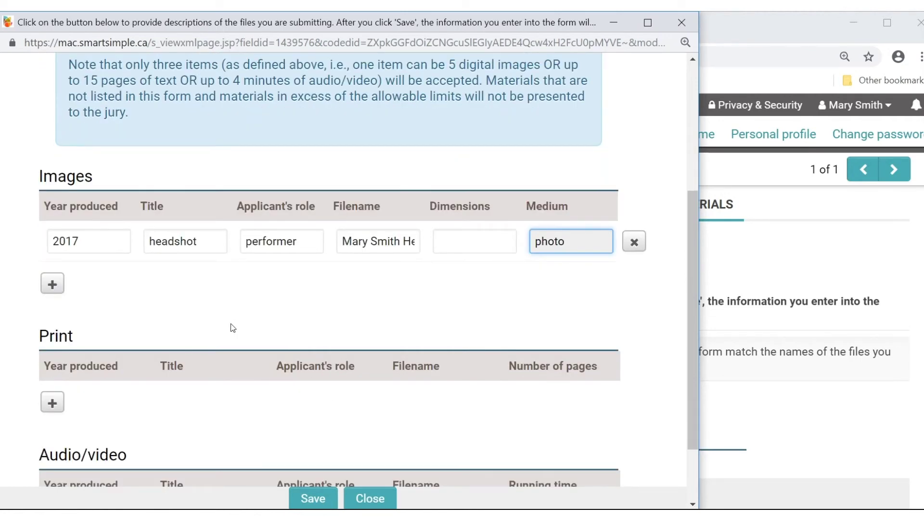
click(59, 287)
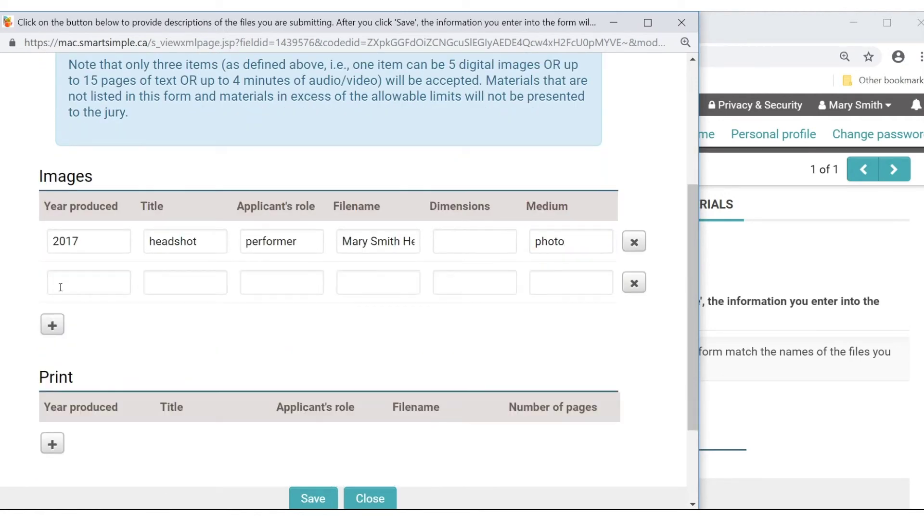
click(634, 284)
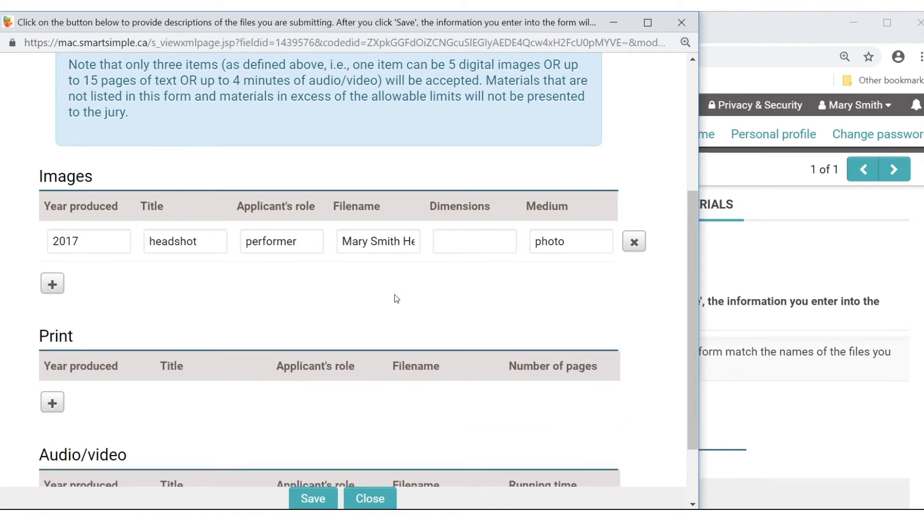
scroll(394, 295, down, 2)
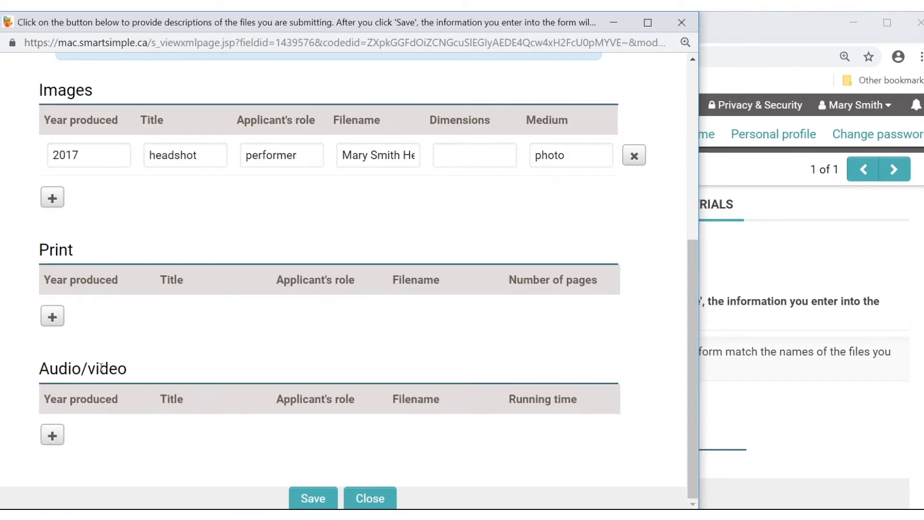
click(46, 430)
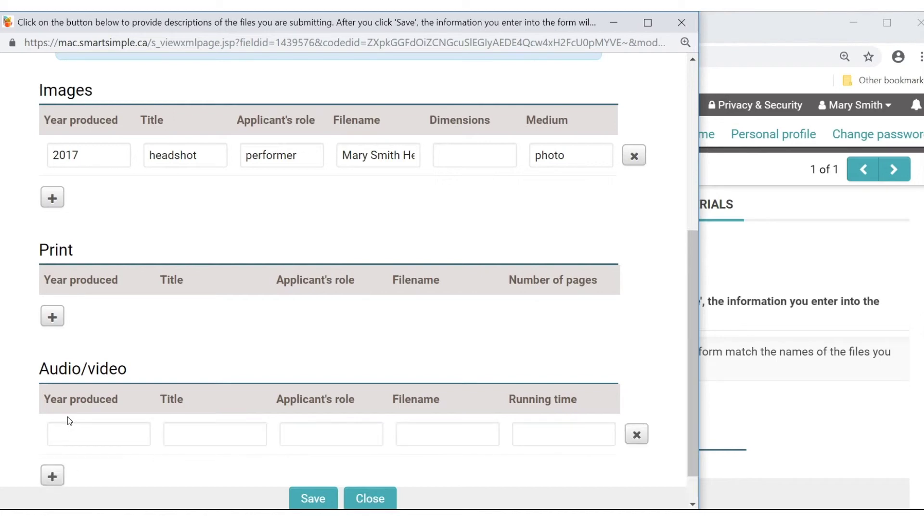
click(106, 434)
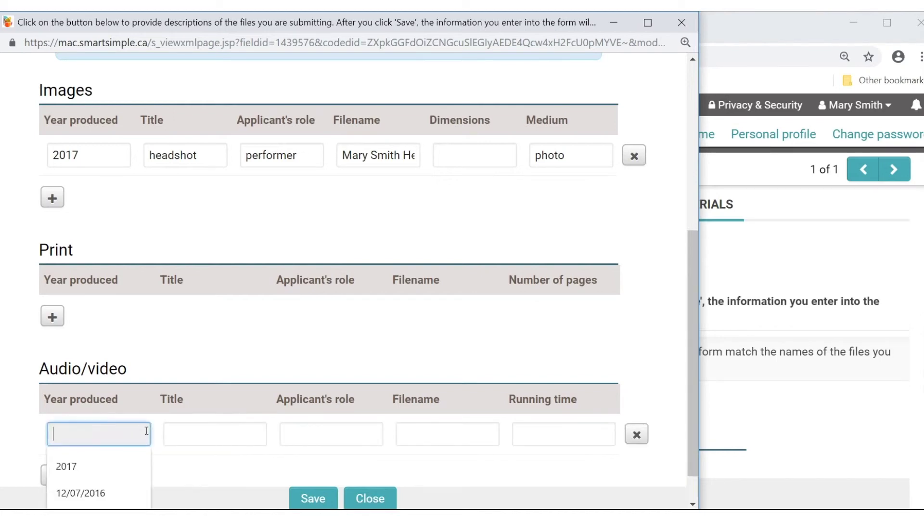
click(75, 466)
click(224, 438)
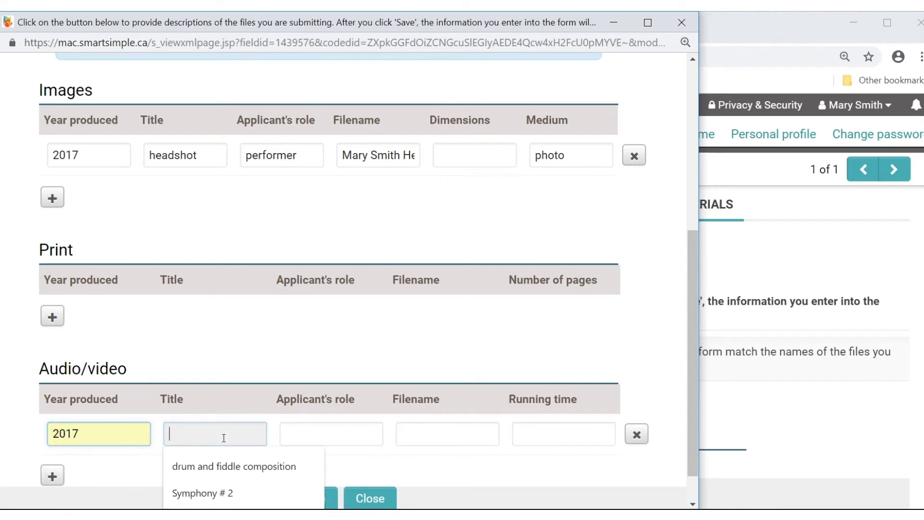
click(243, 466)
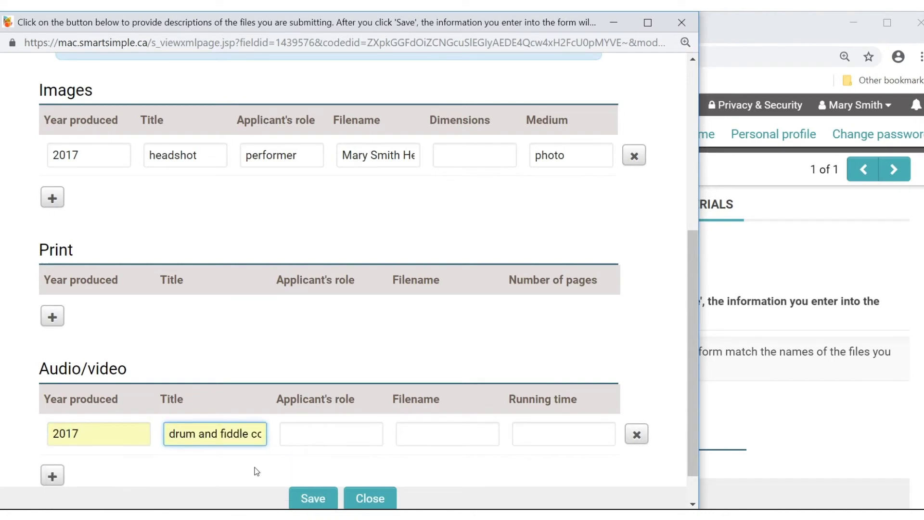
Step: Set the recording's role to Composer, filename 'drum and fiddle composition', running time 5 seconds
click(314, 425)
click(320, 466)
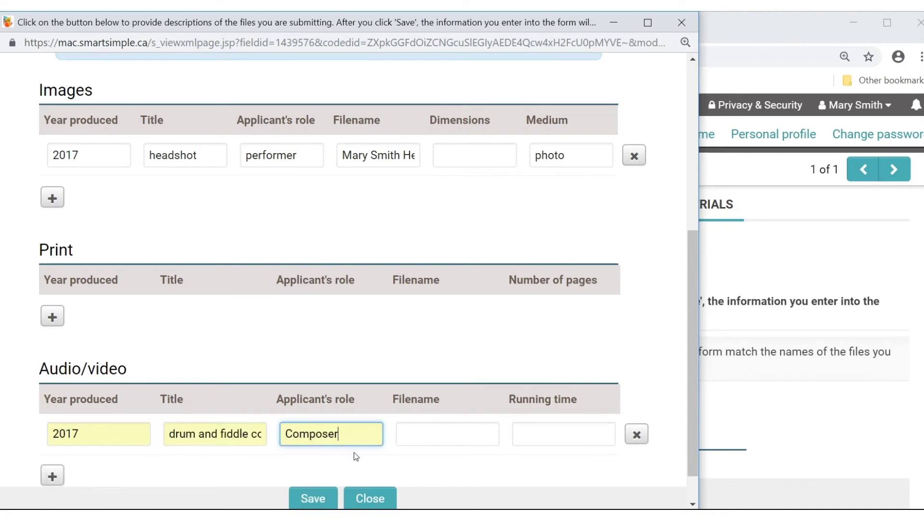
click(459, 435)
click(458, 466)
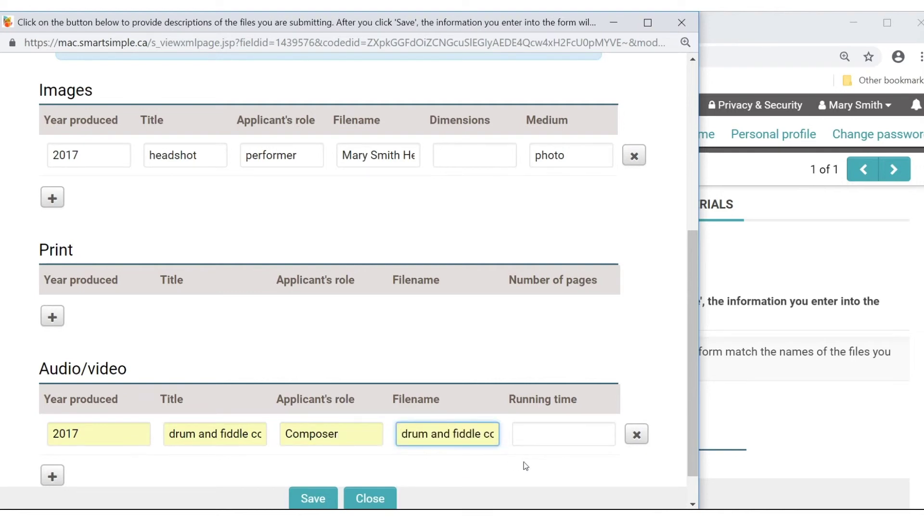
click(570, 435)
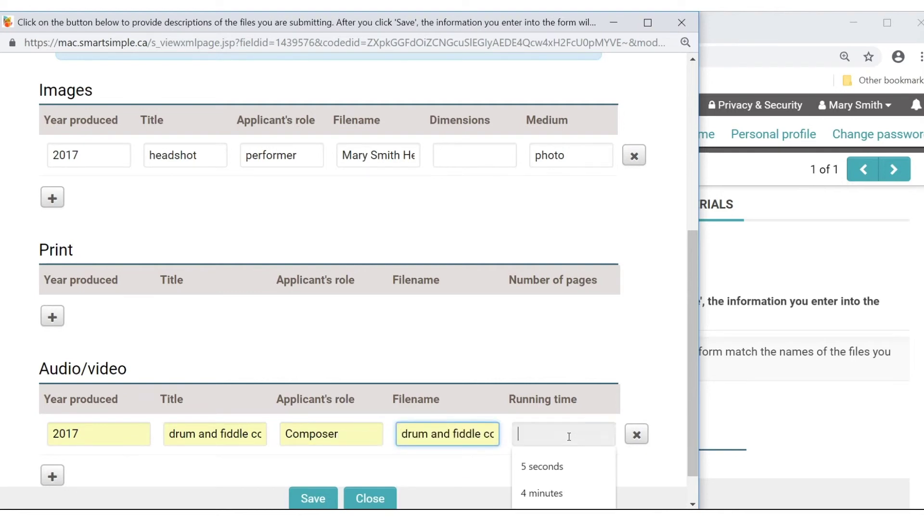
click(548, 470)
Step: Save the support material descriptions and close the form
scroll(414, 368, down, 1)
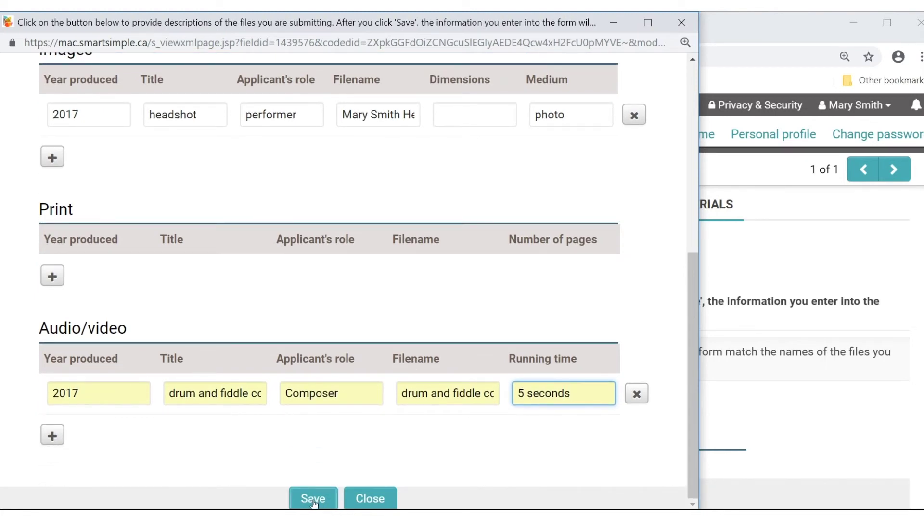
click(313, 501)
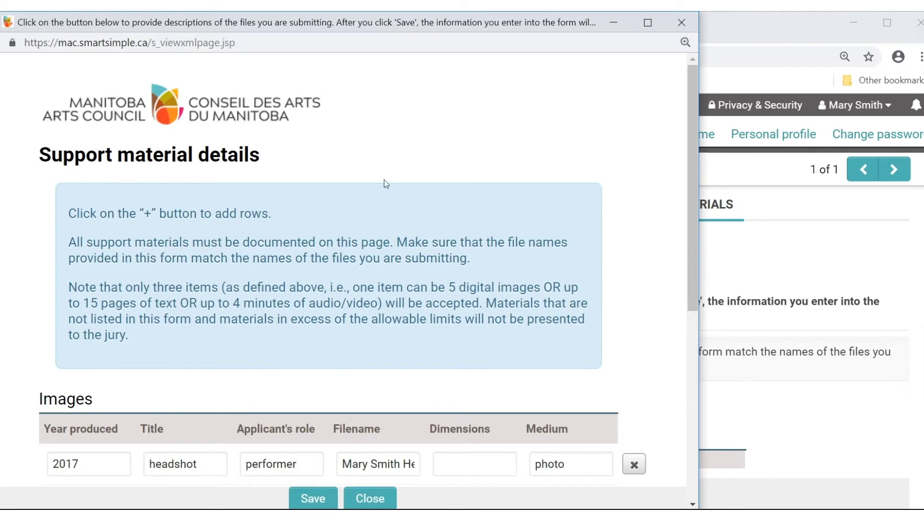
scroll(332, 351, down, 5)
scroll(348, 333, up, 2)
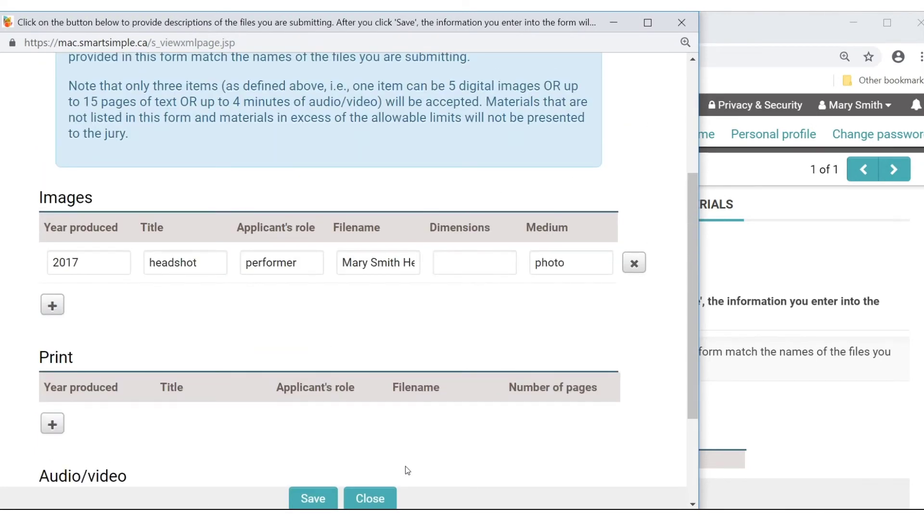
click(351, 492)
Step: Upload the headshot photo JPG under image files
scroll(435, 404, down, 3)
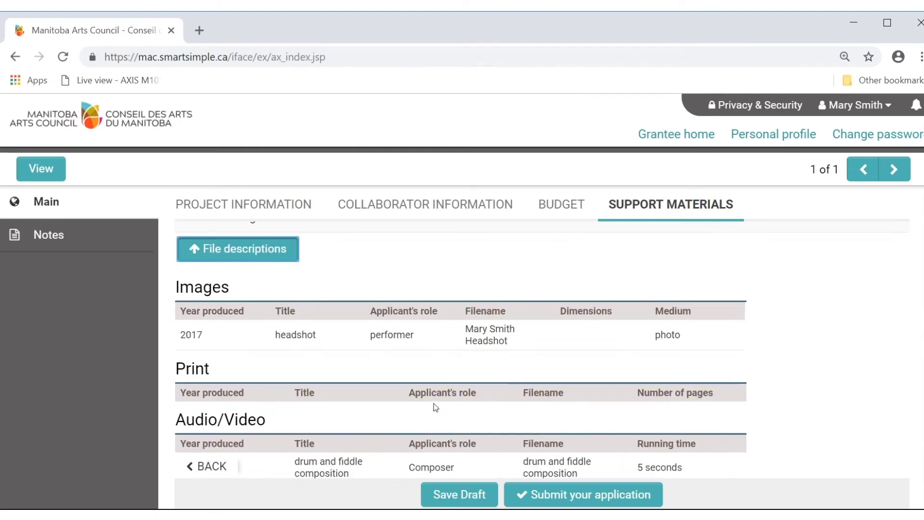
scroll(371, 383, down, 5)
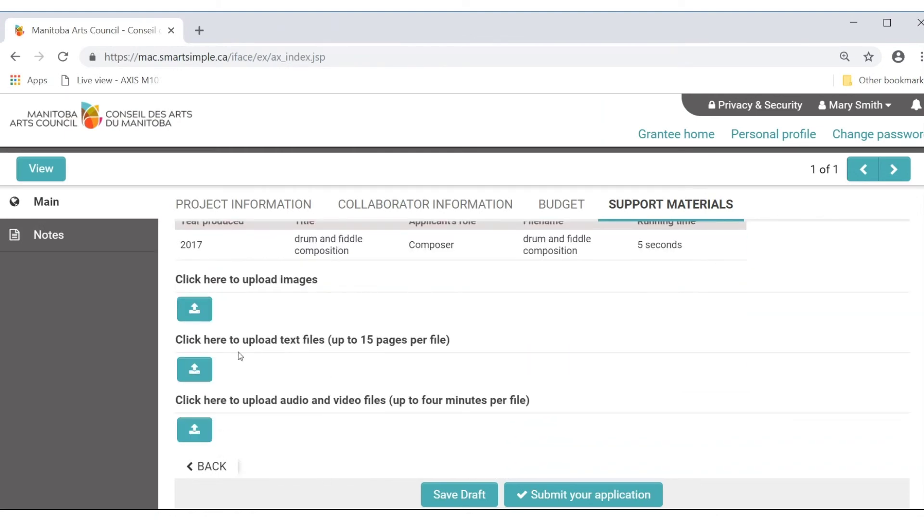
click(193, 313)
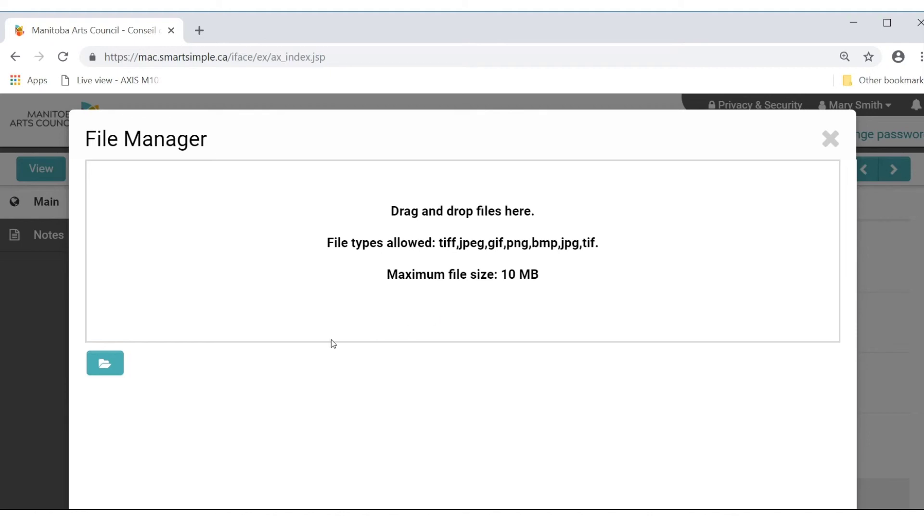
click(107, 364)
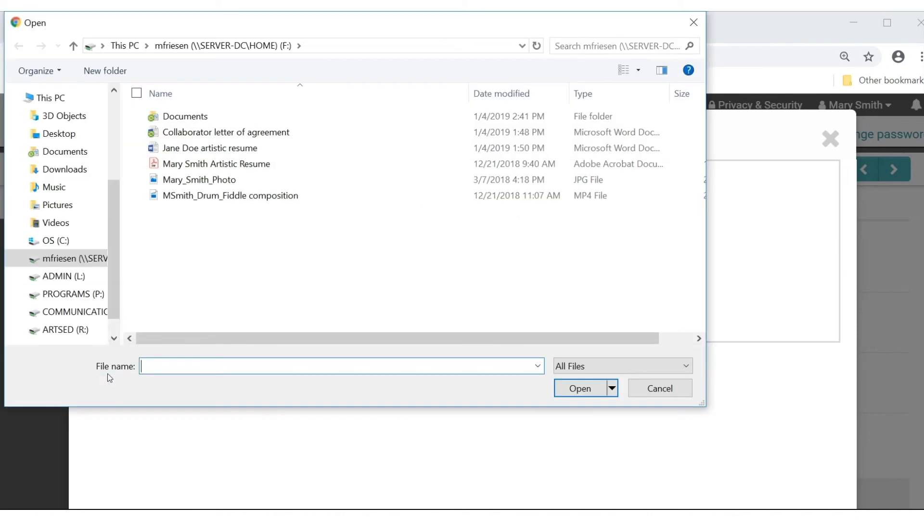
double_click(218, 181)
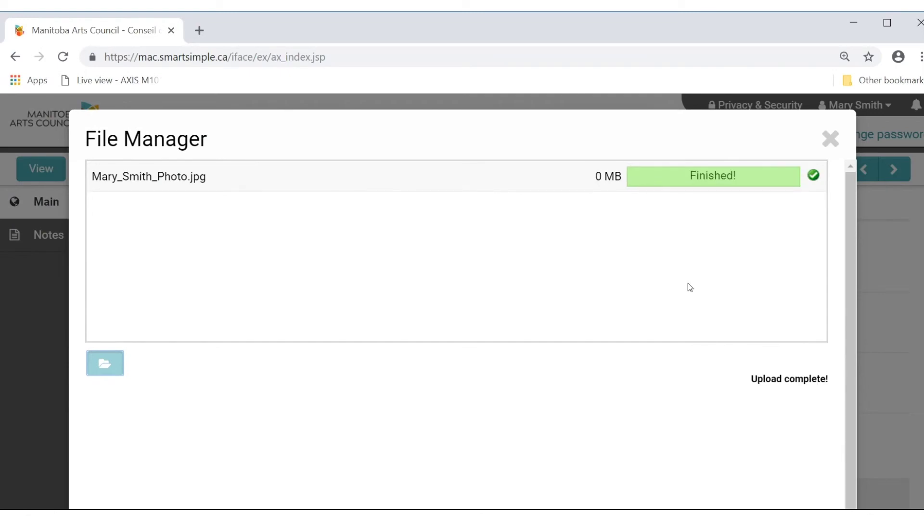
click(832, 144)
Step: Upload the drum and fiddle composition MP4 under audio/video files and save the draft
scroll(470, 324, down, 3)
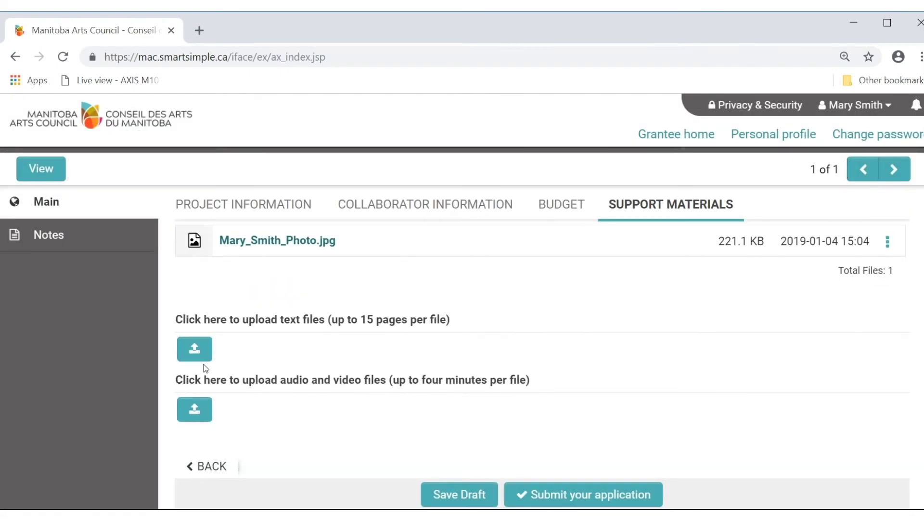
click(198, 413)
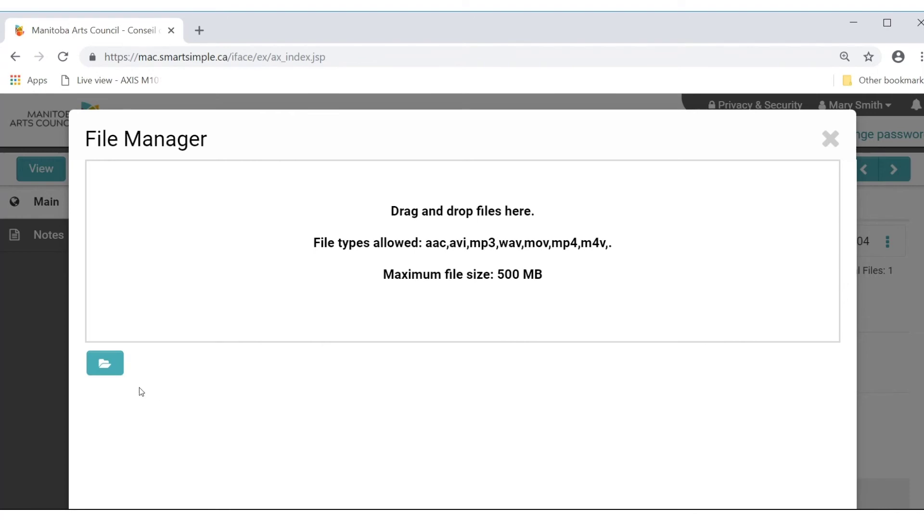
click(114, 352)
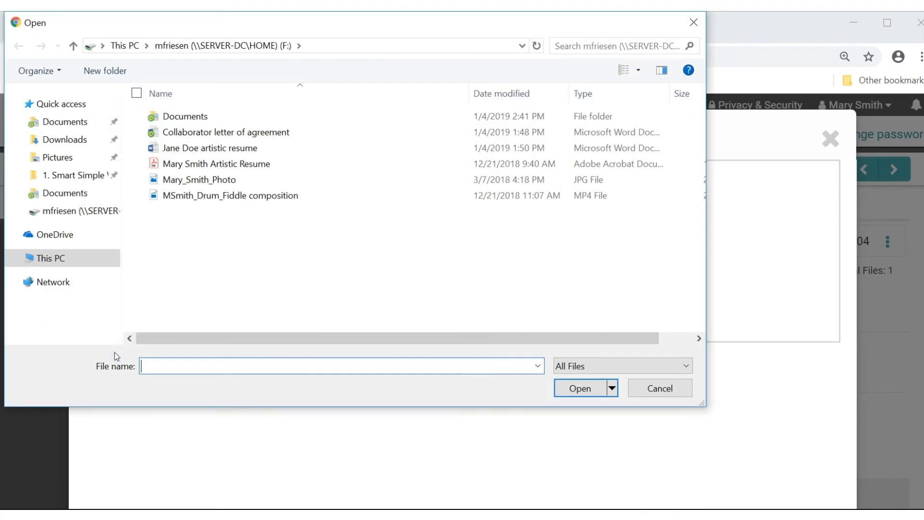
click(238, 199)
double_click(239, 203)
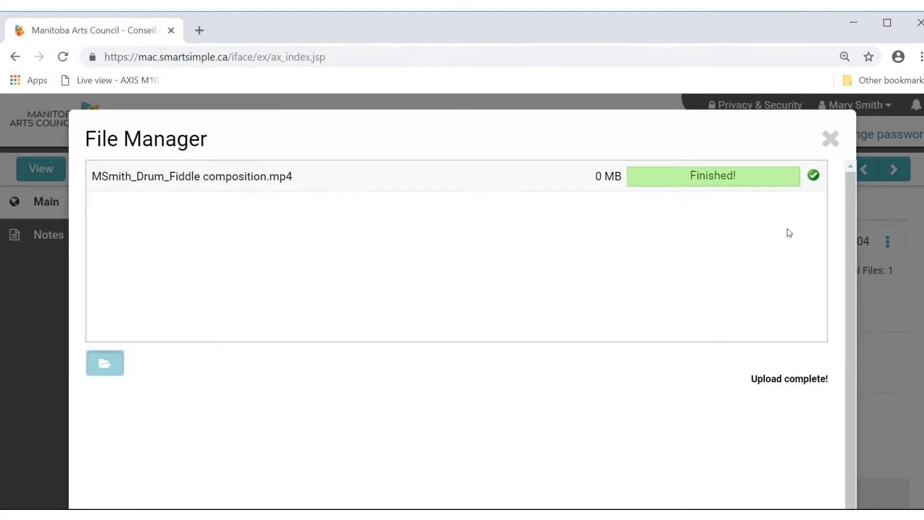
click(829, 140)
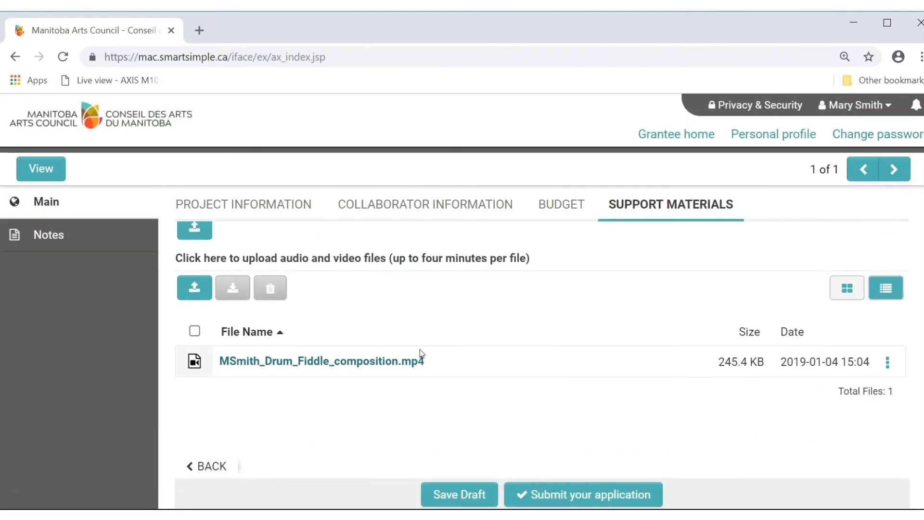
click(460, 496)
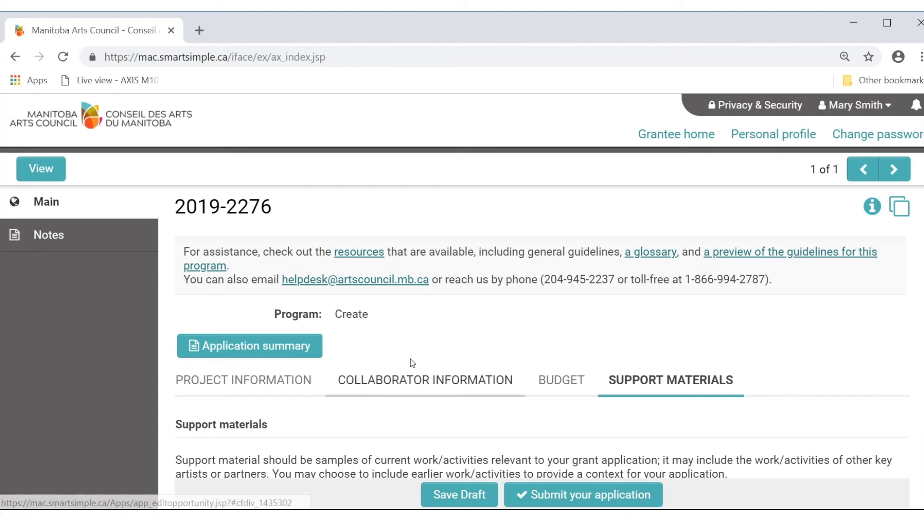
scroll(429, 330, down, 1)
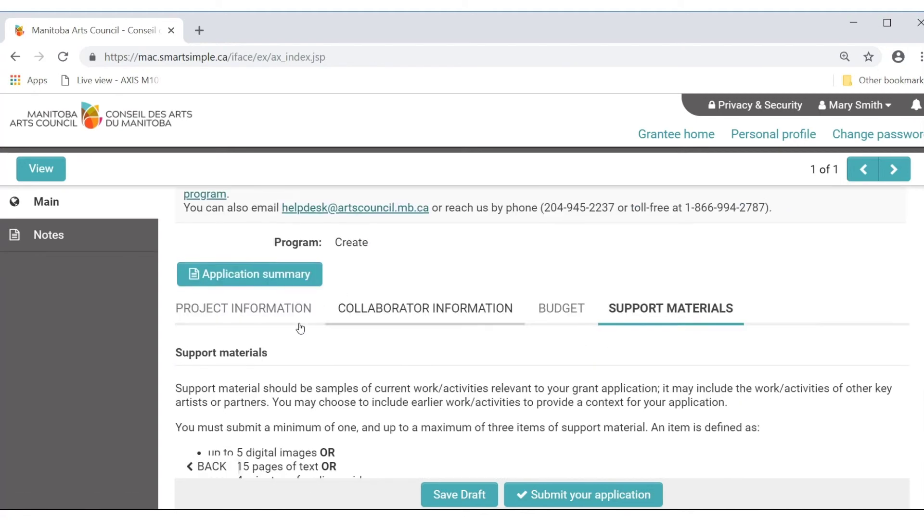
click(299, 271)
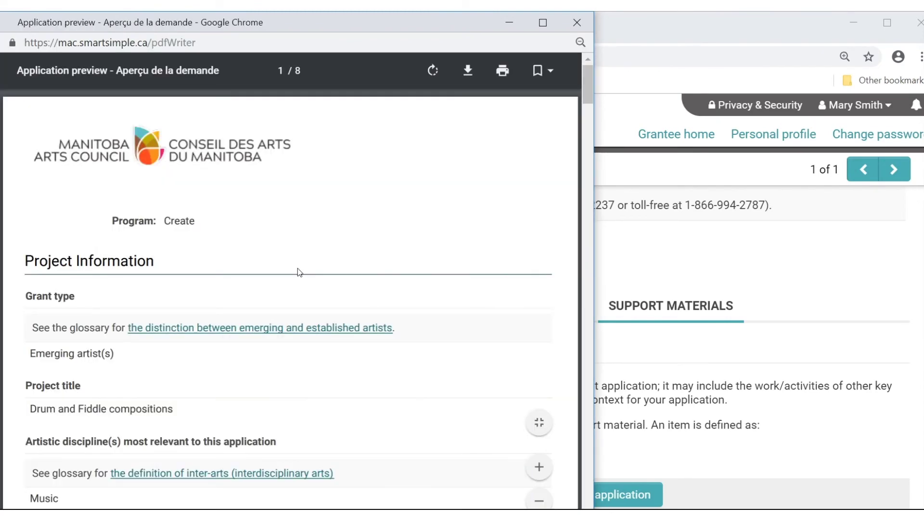
scroll(298, 273, down, 6)
scroll(293, 272, down, 15)
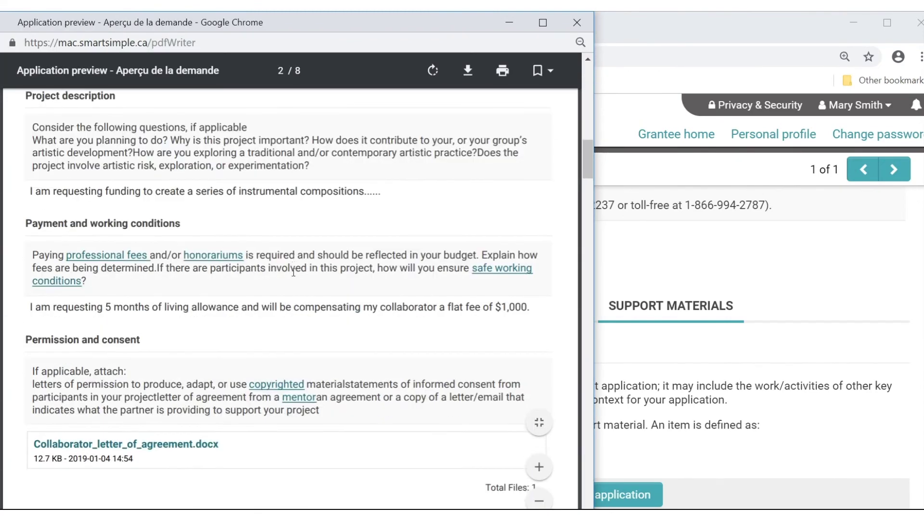
scroll(293, 273, down, 12)
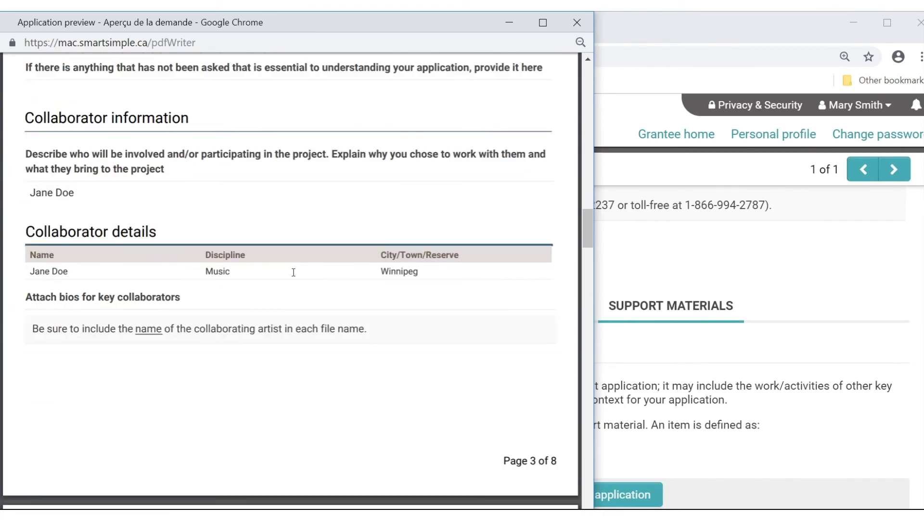
scroll(293, 273, down, 15)
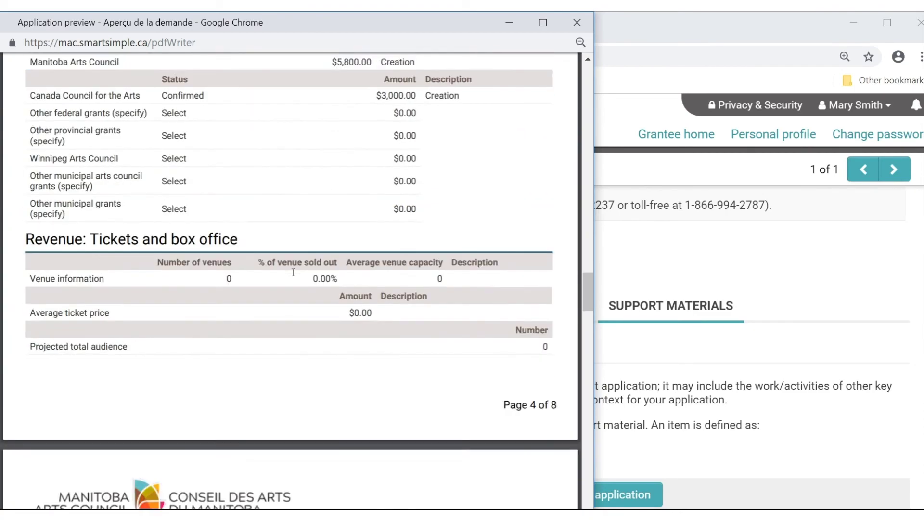
scroll(293, 273, down, 15)
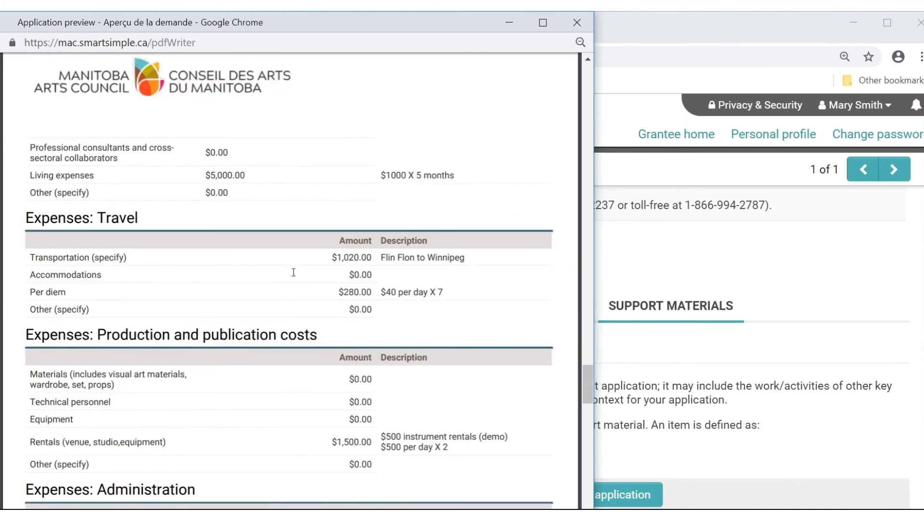
scroll(293, 277, down, 12)
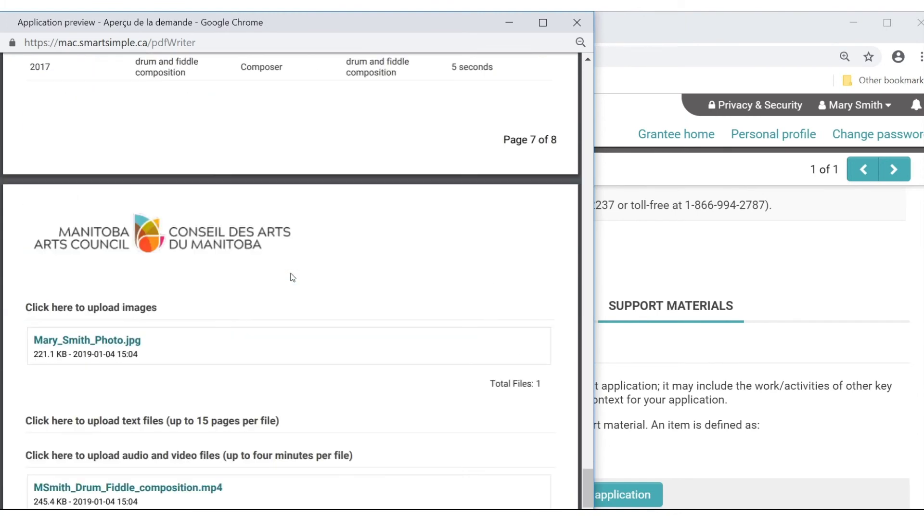
scroll(291, 280, up, 5)
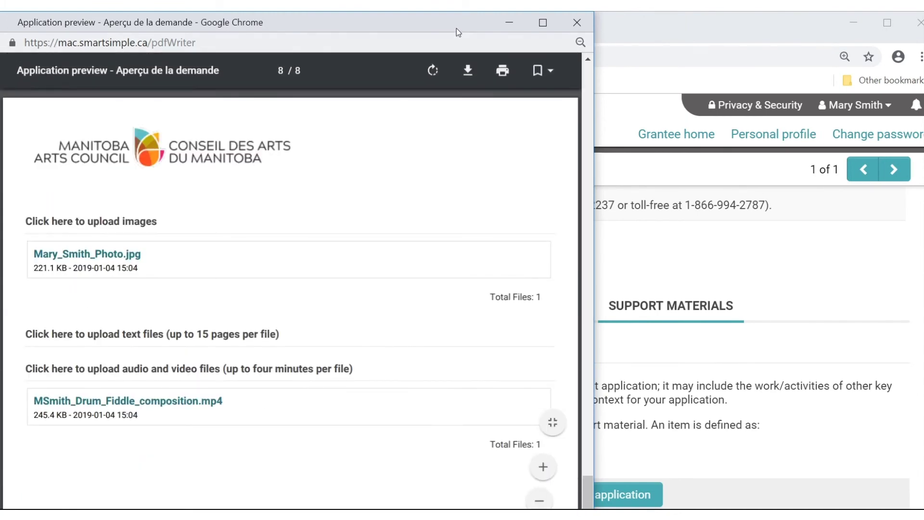
click(577, 22)
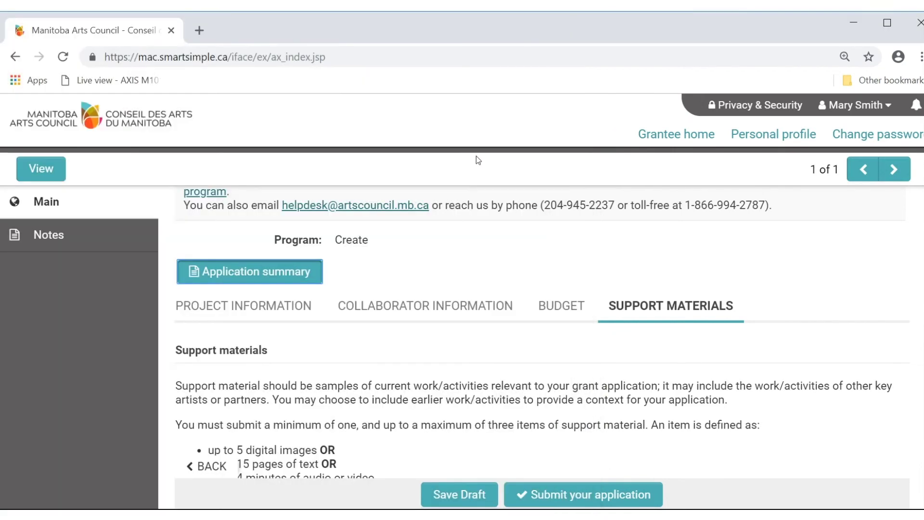
Step: Submit the application and confirm the submission with YES
scroll(540, 400, down, 3)
click(553, 496)
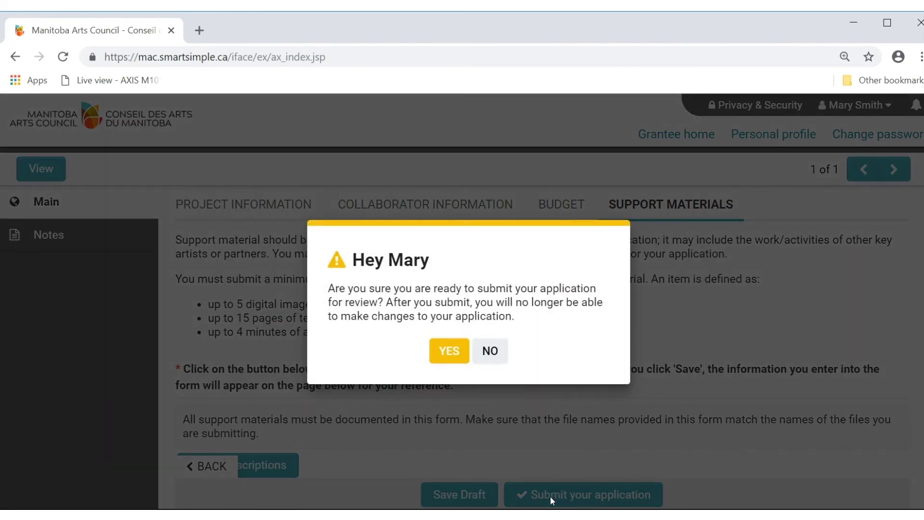
click(457, 353)
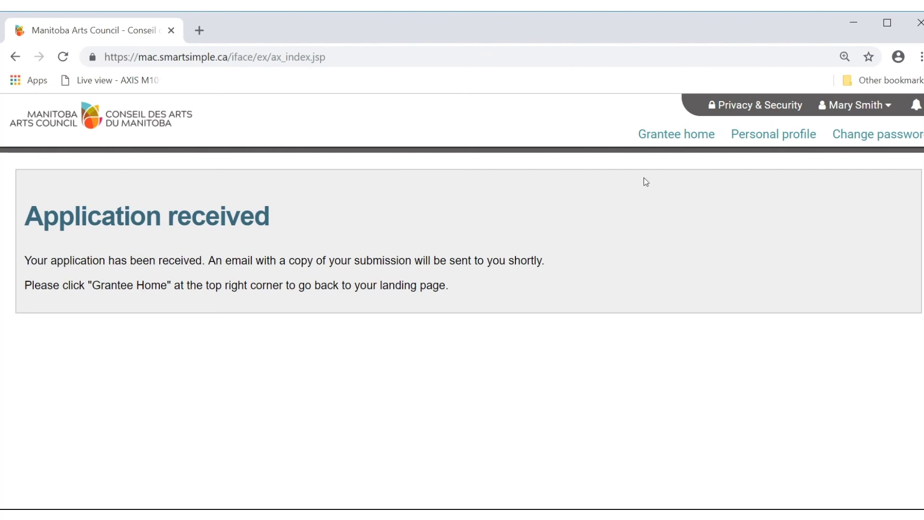
Step: Return to the grantee home and show Drum and Fiddle compositions under the UNDER REVIEW applications
click(678, 134)
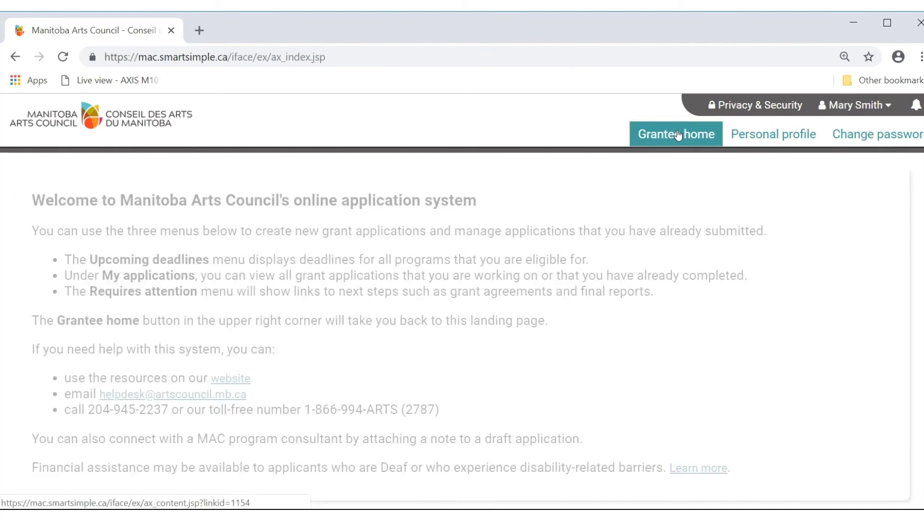
scroll(598, 269, down, 3)
scroll(595, 265, down, 7)
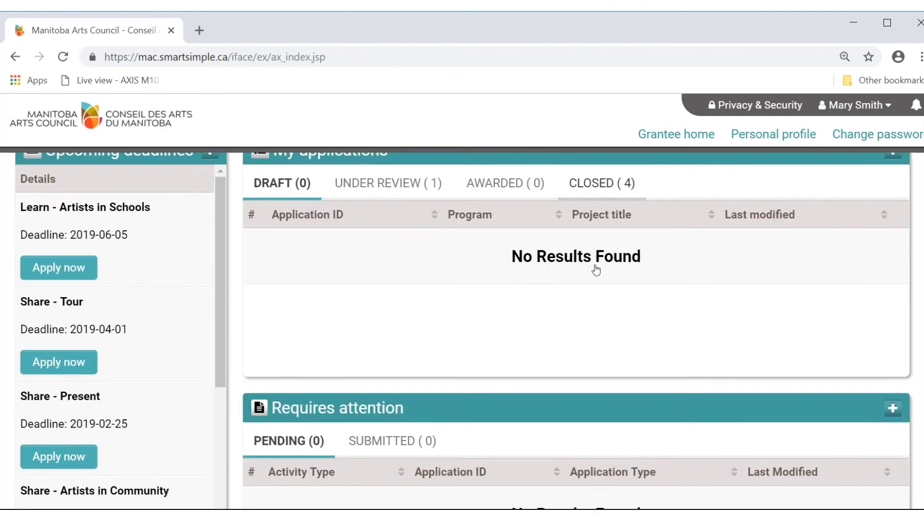
scroll(340, 233, up, 2)
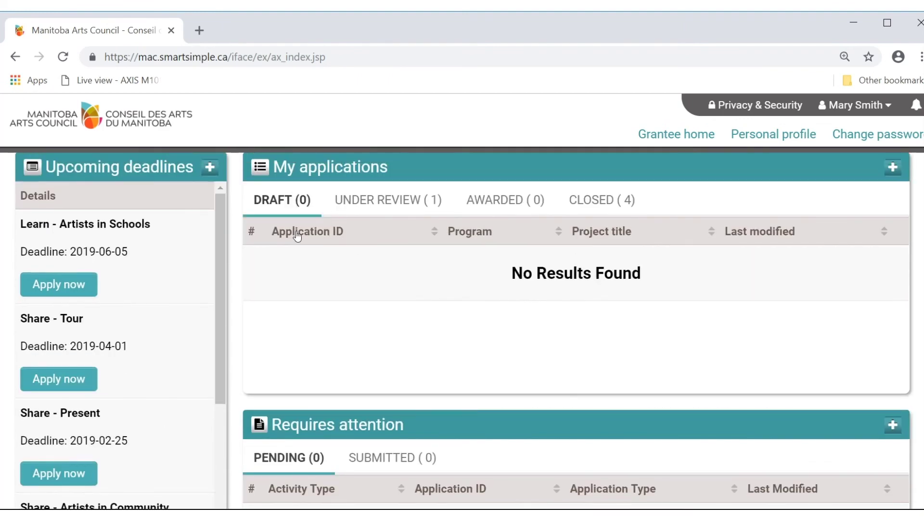
click(404, 198)
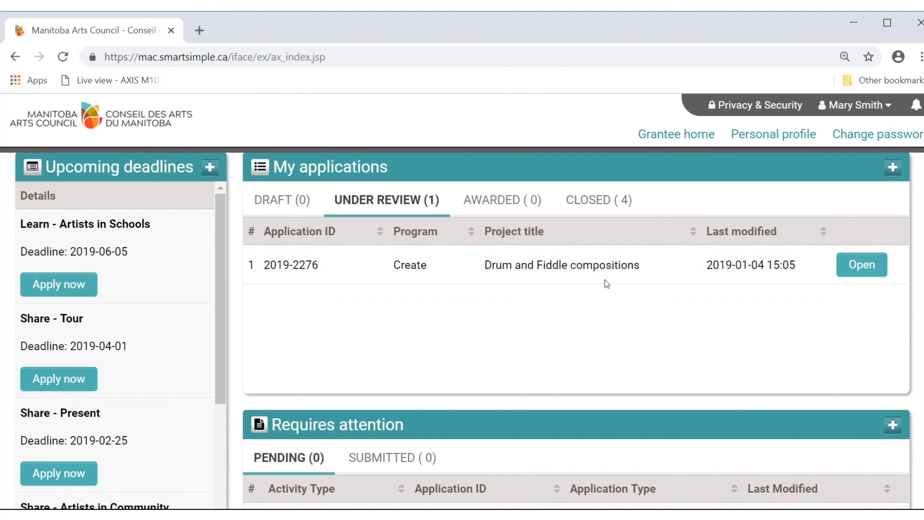